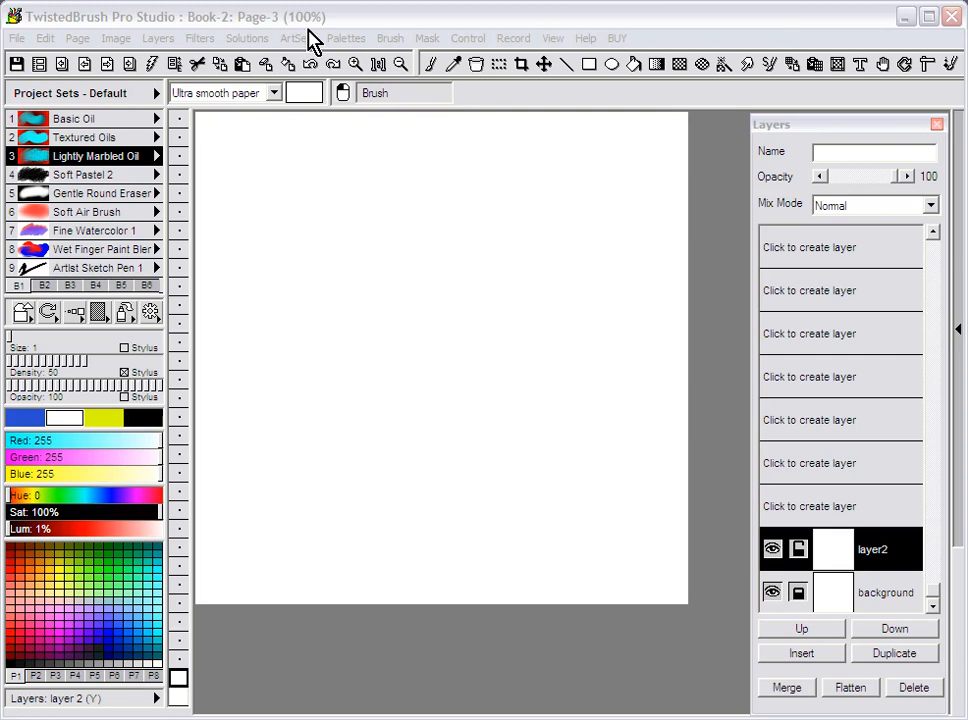
# Step: Start recording a solution script named "My Frame 01" with the description "A new frame." in the Script Recorder
pyautogui.click(519, 44)
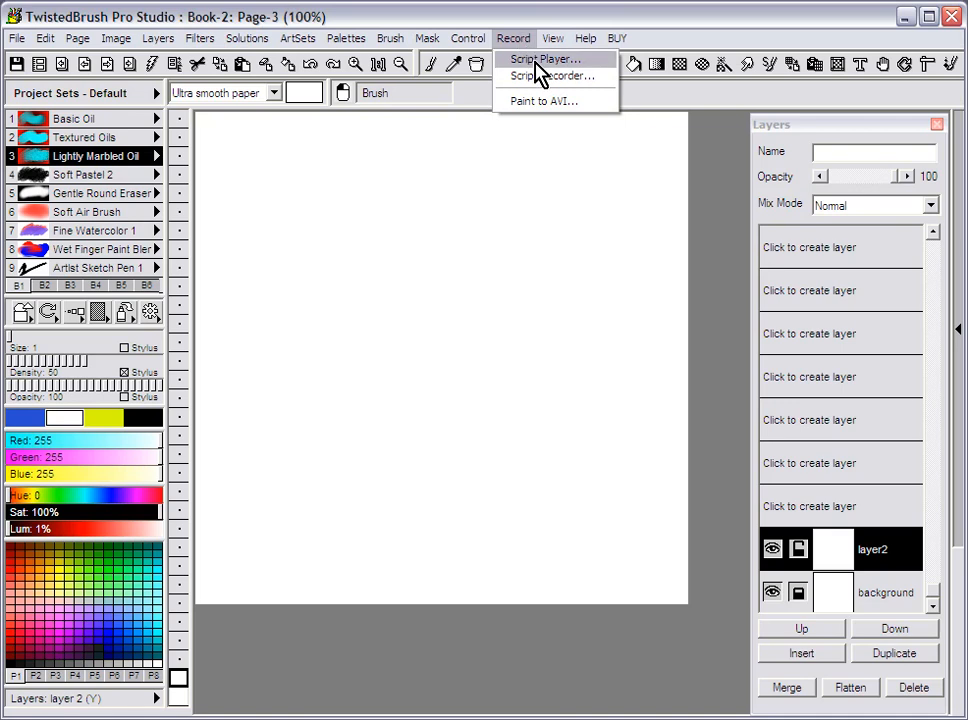
pyautogui.click(548, 77)
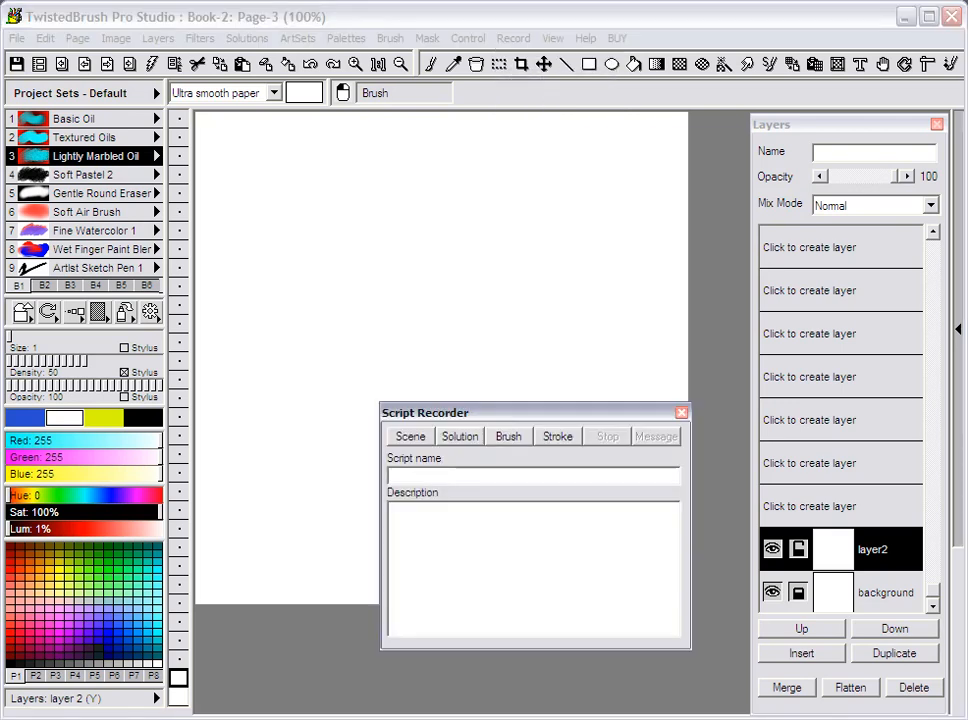
pyautogui.moveTo(533, 412); pyautogui.dragTo(731, 282)
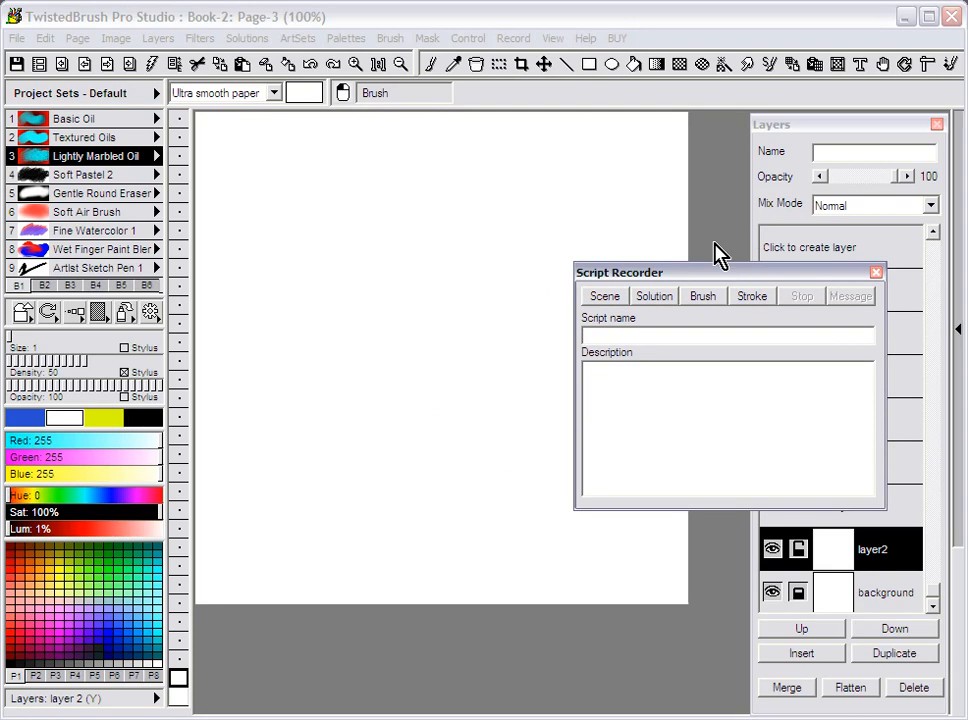
pyautogui.click(336, 113)
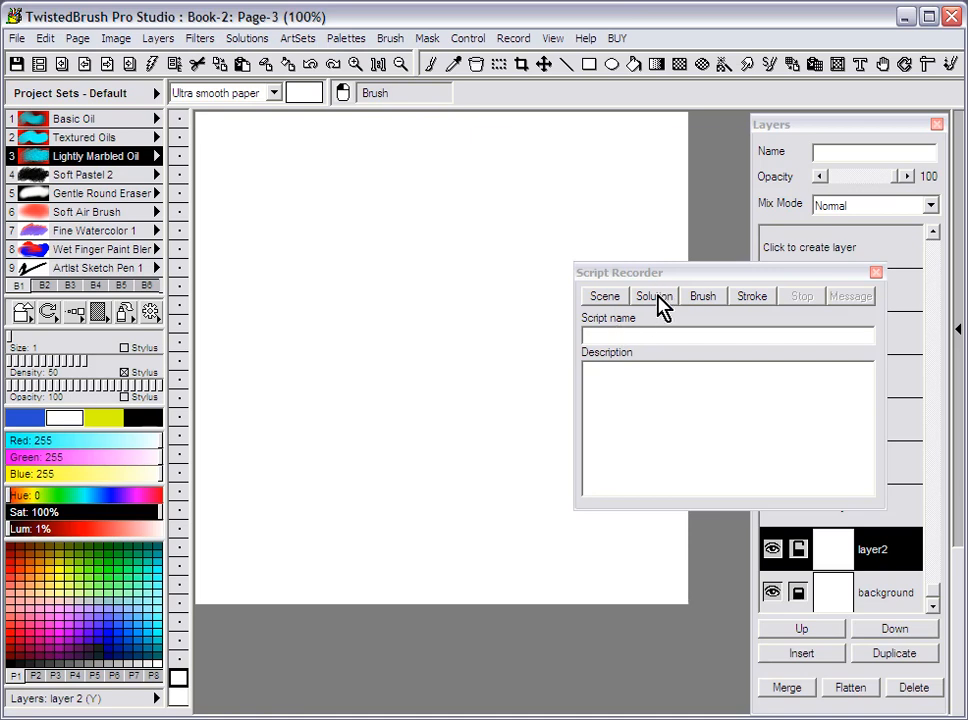
pyautogui.click(638, 336)
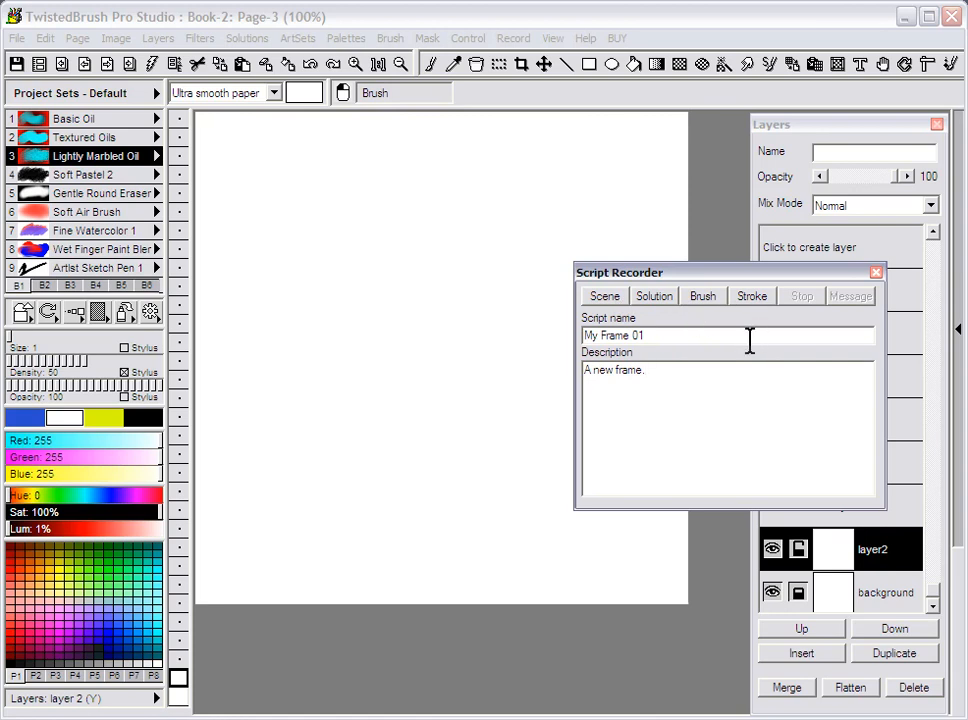
pyautogui.moveTo(712, 273); pyautogui.dragTo(715, 290)
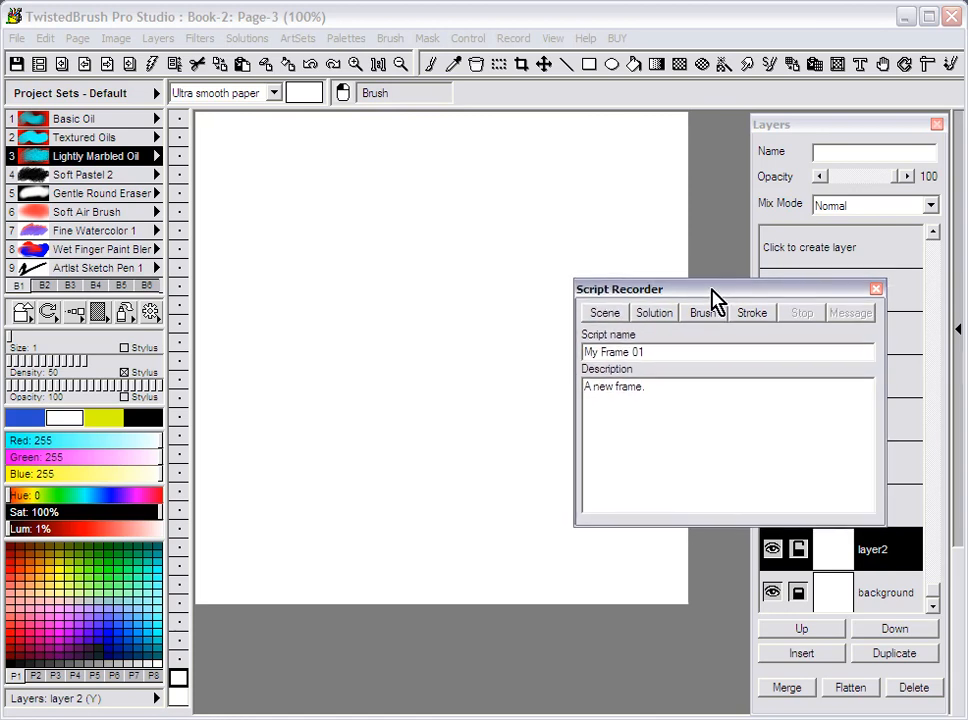
pyautogui.click(660, 318)
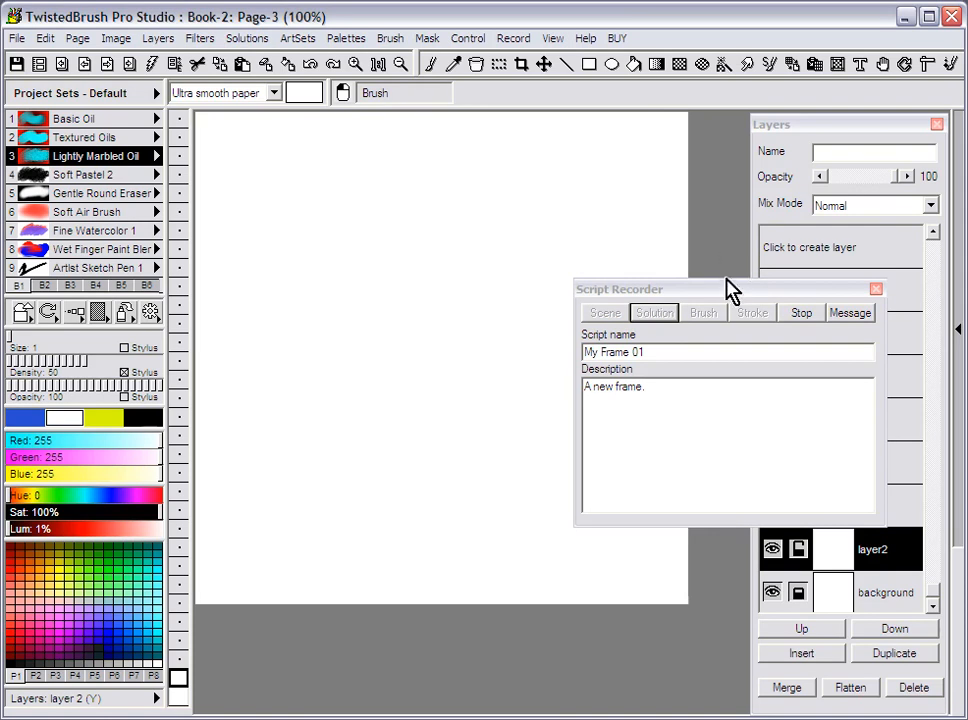
pyautogui.moveTo(730, 295); pyautogui.dragTo(796, 180)
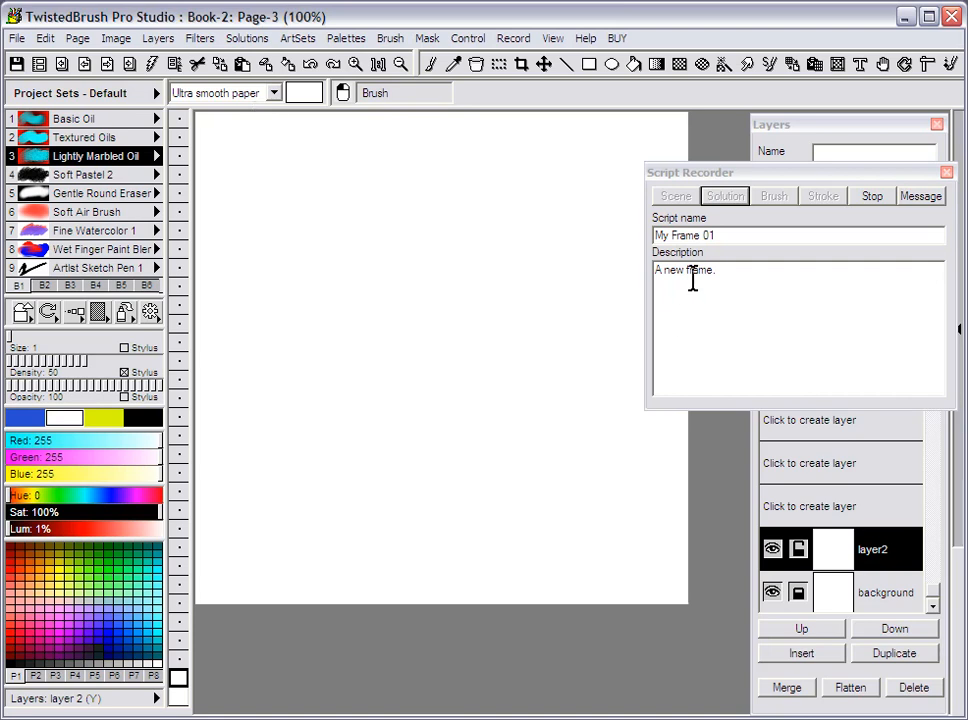
# Step: Apply the Backing - Small - White solution from the Frame - Builder category, keeping the Solutions dialog open
pyautogui.click(249, 42)
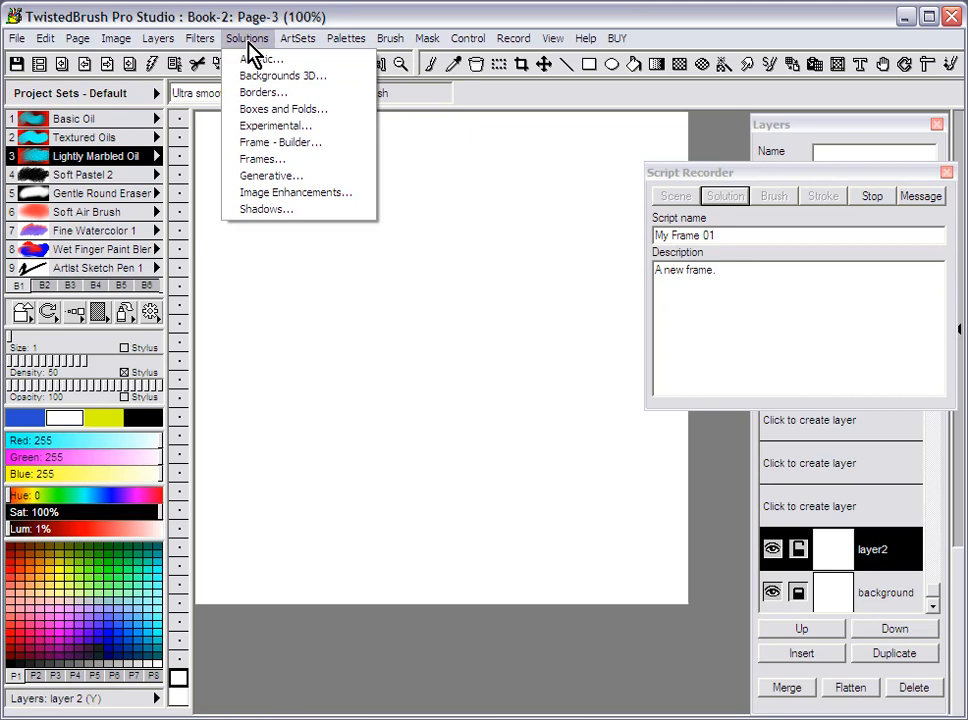
pyautogui.click(302, 150)
pyautogui.moveTo(436, 113); pyautogui.dragTo(632, 160)
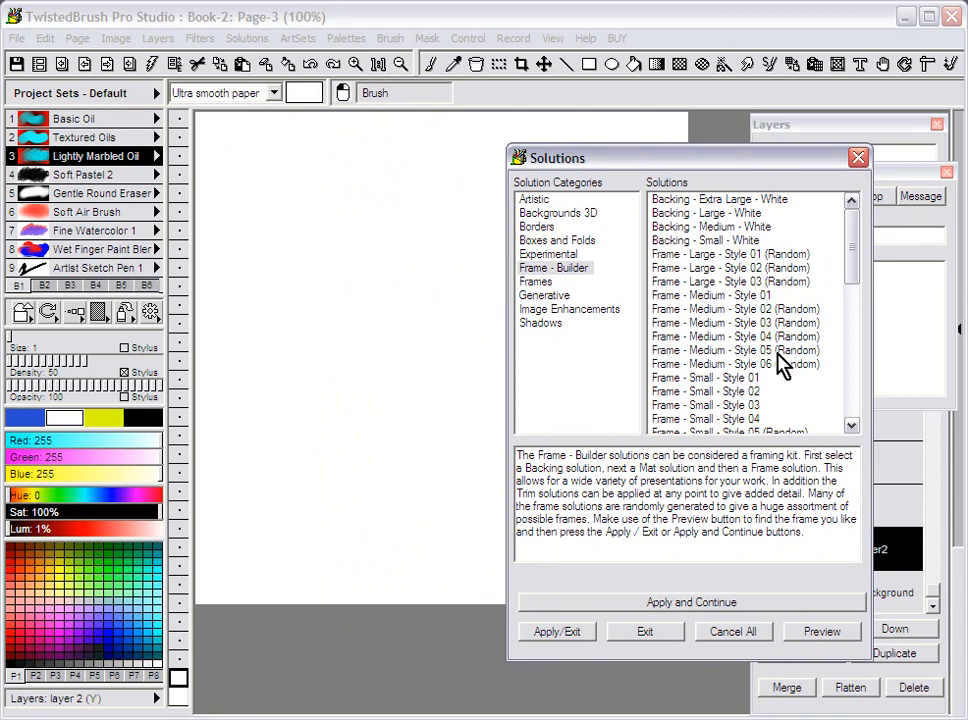
pyautogui.moveTo(746, 163); pyautogui.dragTo(545, 195)
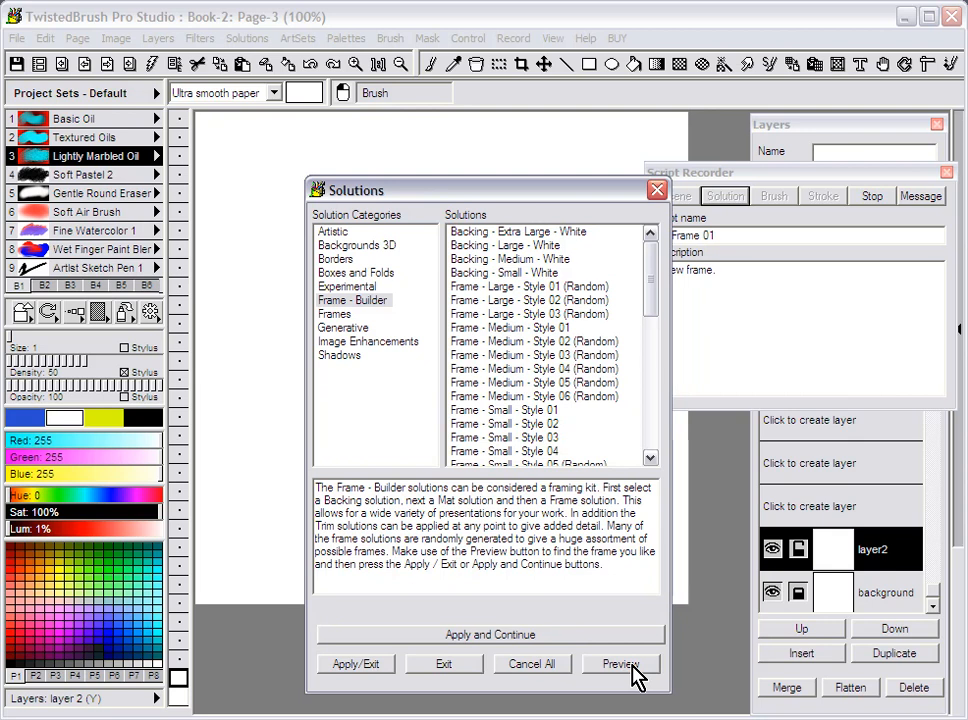
pyautogui.click(538, 275)
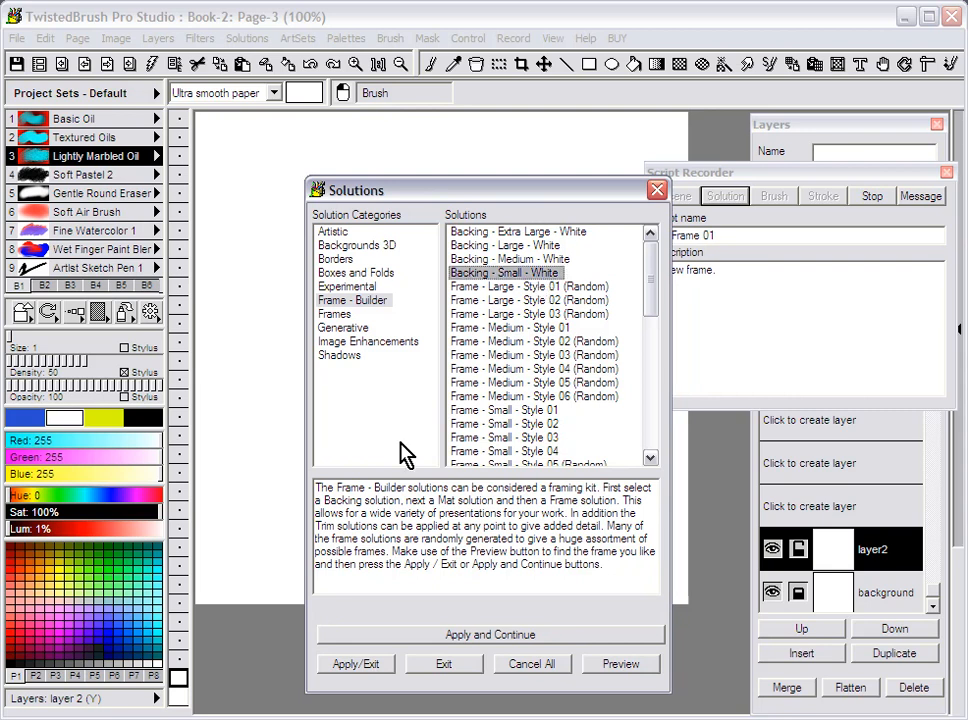
pyautogui.click(458, 640)
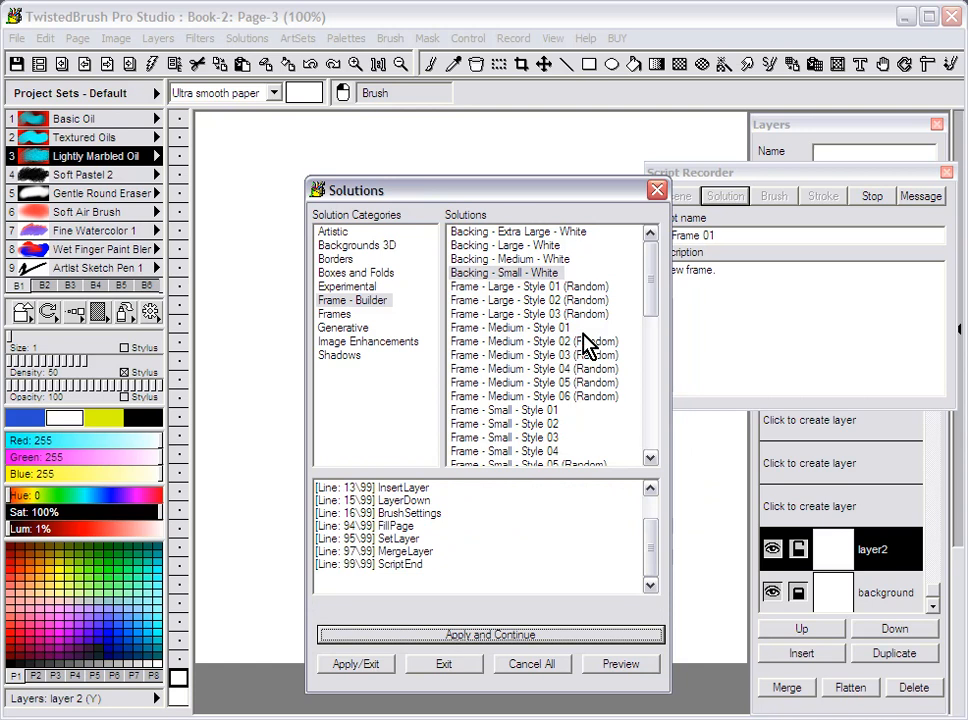
# Step: Apply the Mat - Small - Light Blue solution, keeping the Solutions dialog open for another one
pyautogui.moveTo(655, 272); pyautogui.dragTo(657, 363)
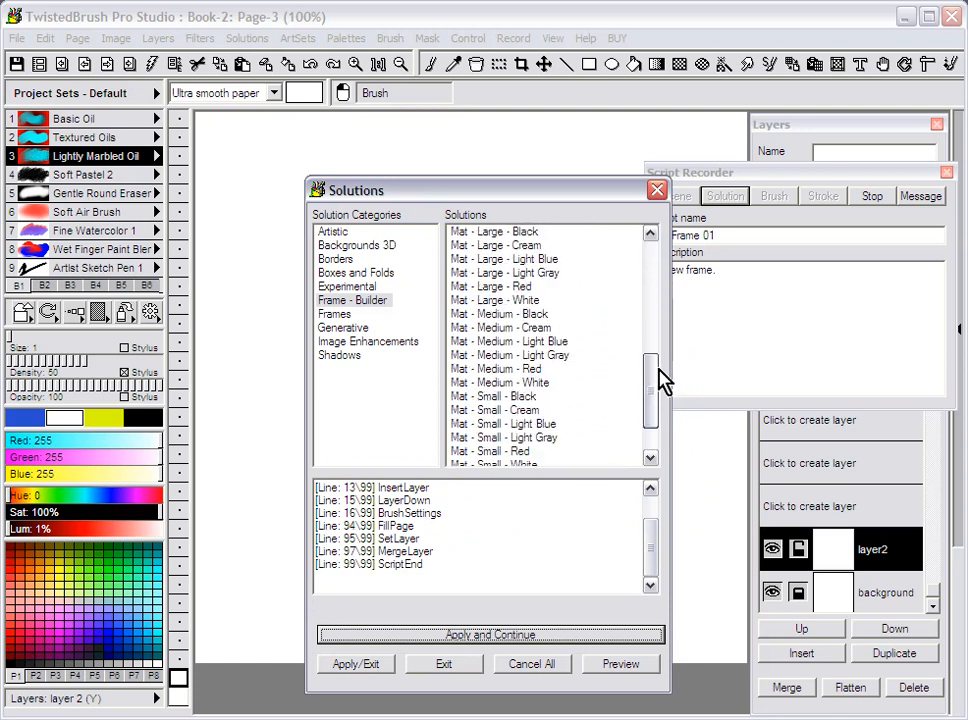
pyautogui.click(540, 424)
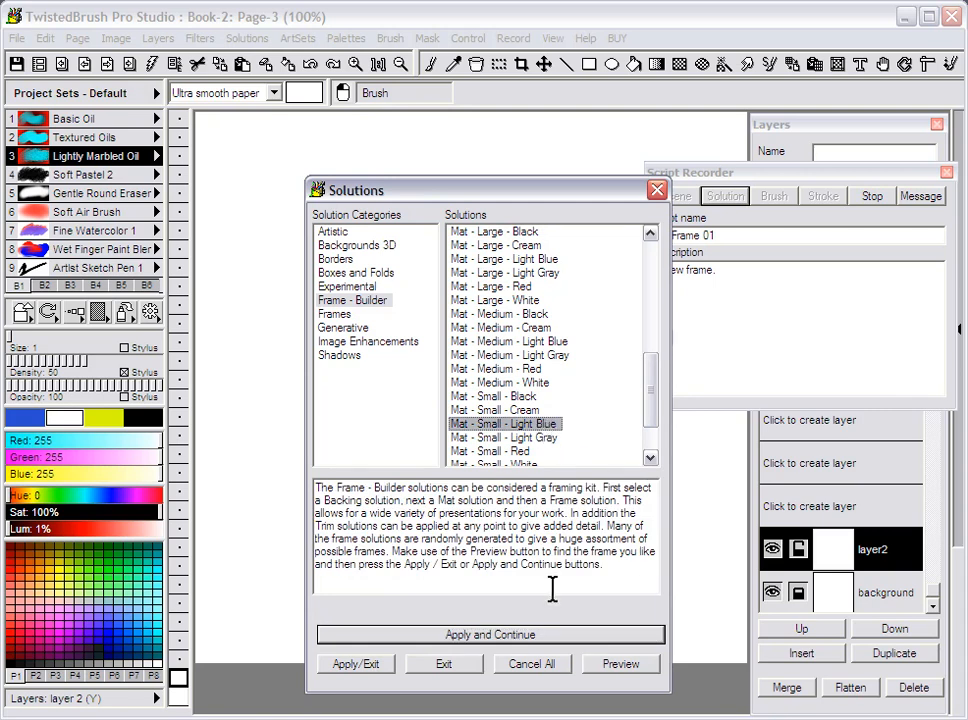
pyautogui.click(528, 636)
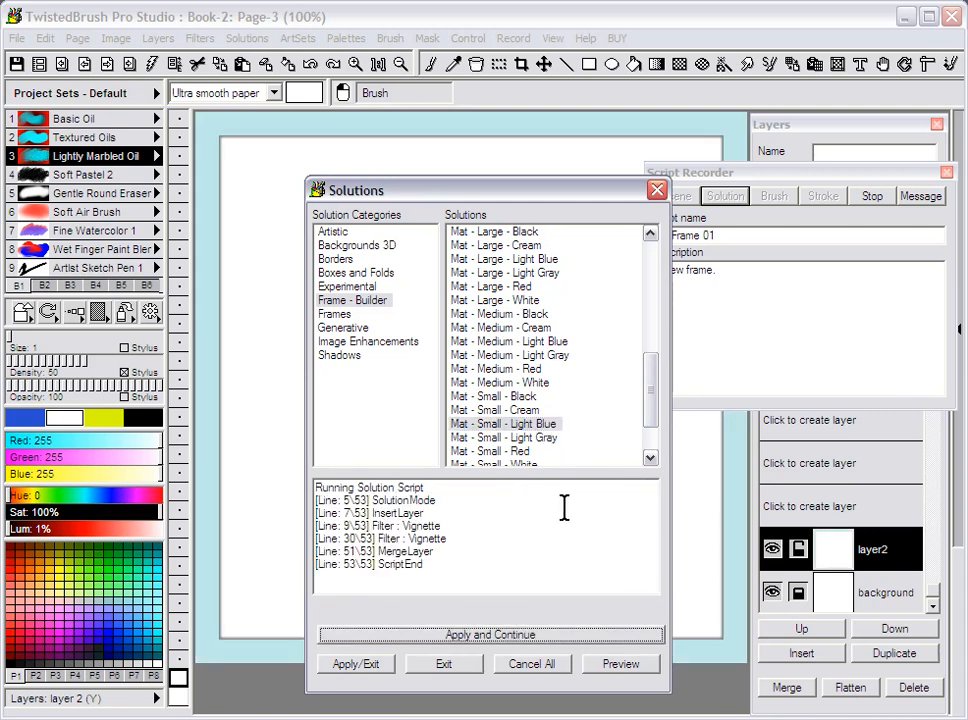
# Step: Apply the Frame - Small - Style 05 (Random) solution, exit the Solutions dialog and stop the script recording
pyautogui.moveTo(650, 406); pyautogui.dragTo(661, 346)
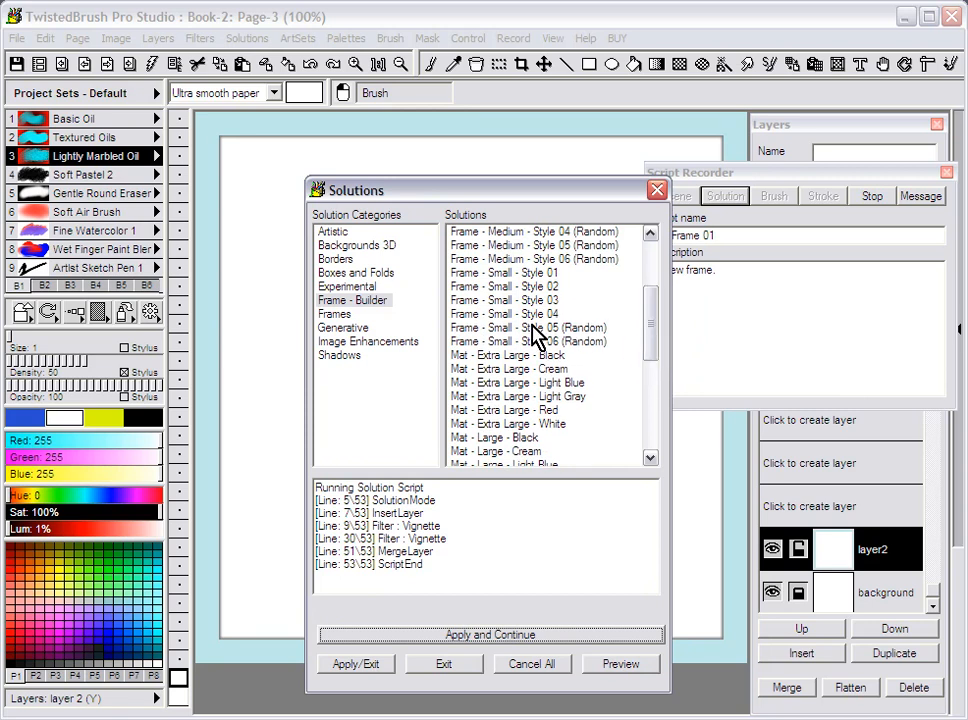
pyautogui.click(541, 329)
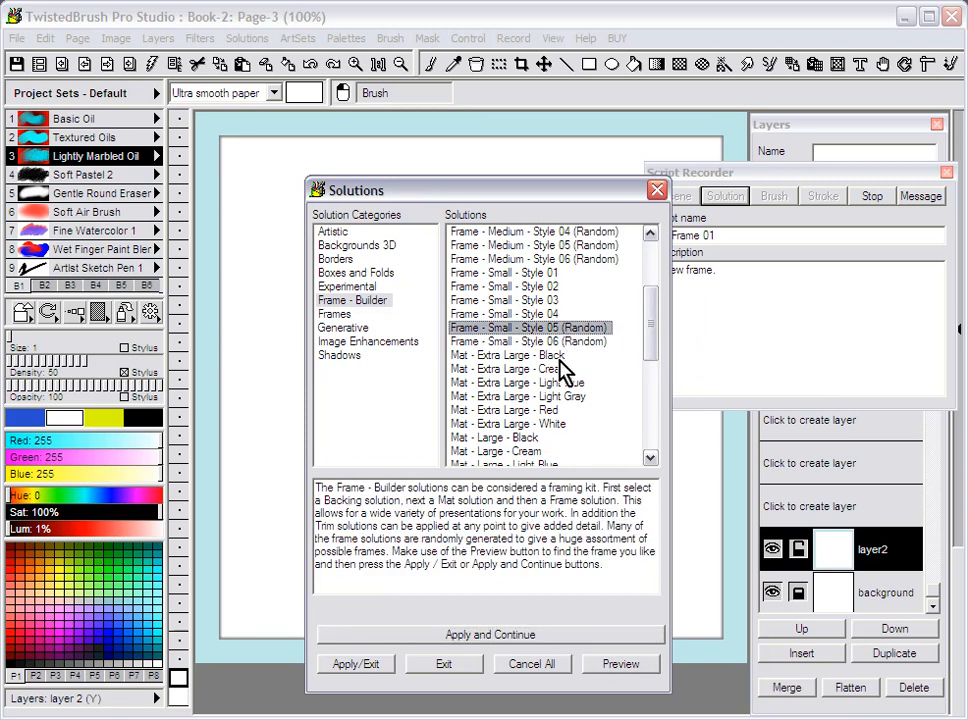
pyautogui.click(361, 667)
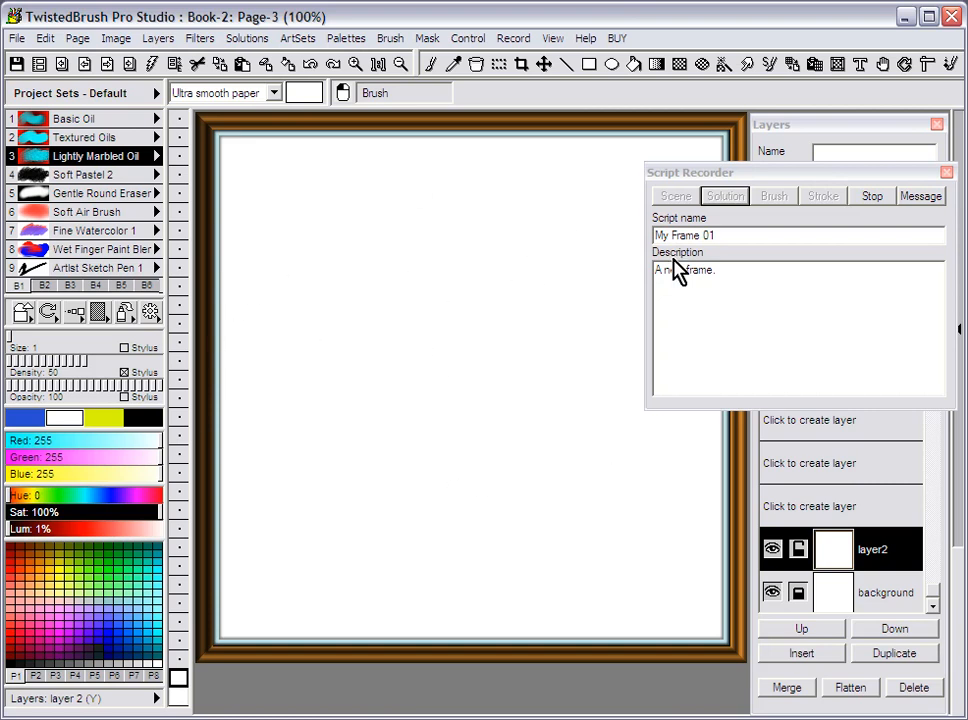
pyautogui.click(865, 200)
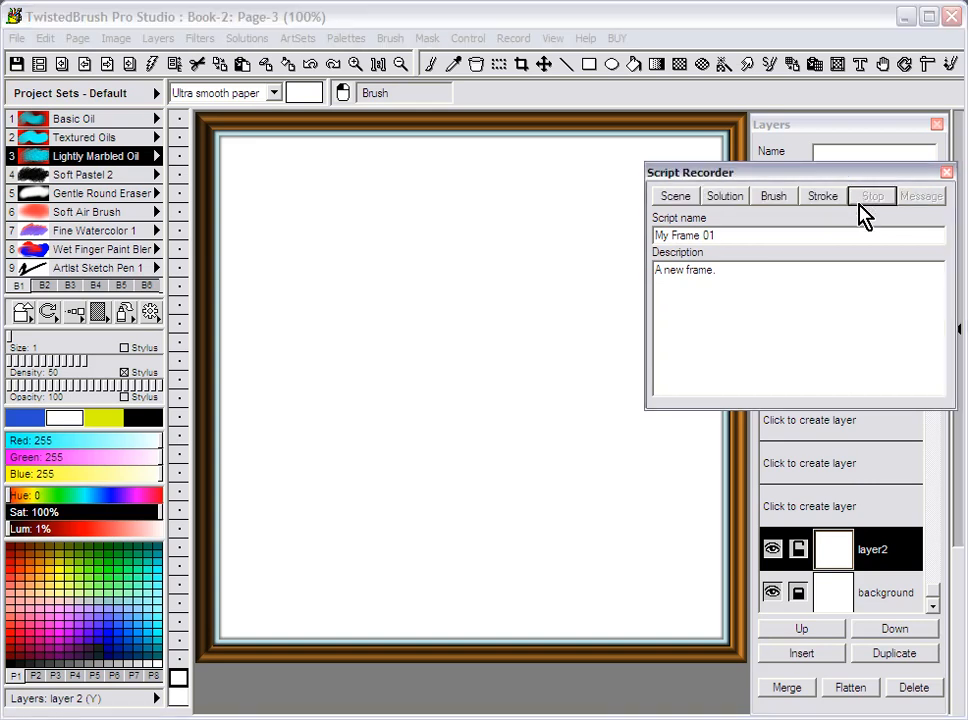
# Step: Undo the applied mat and frame on the page and close the Script Recorder
pyautogui.moveTo(775, 178); pyautogui.dragTo(519, 218)
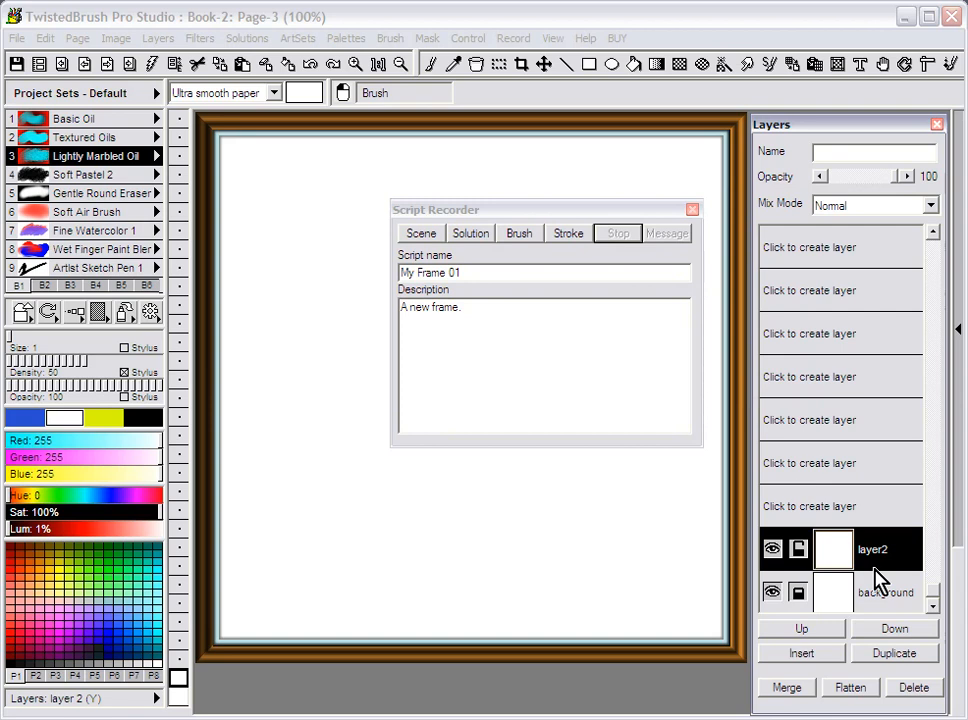
pyautogui.click(335, 136)
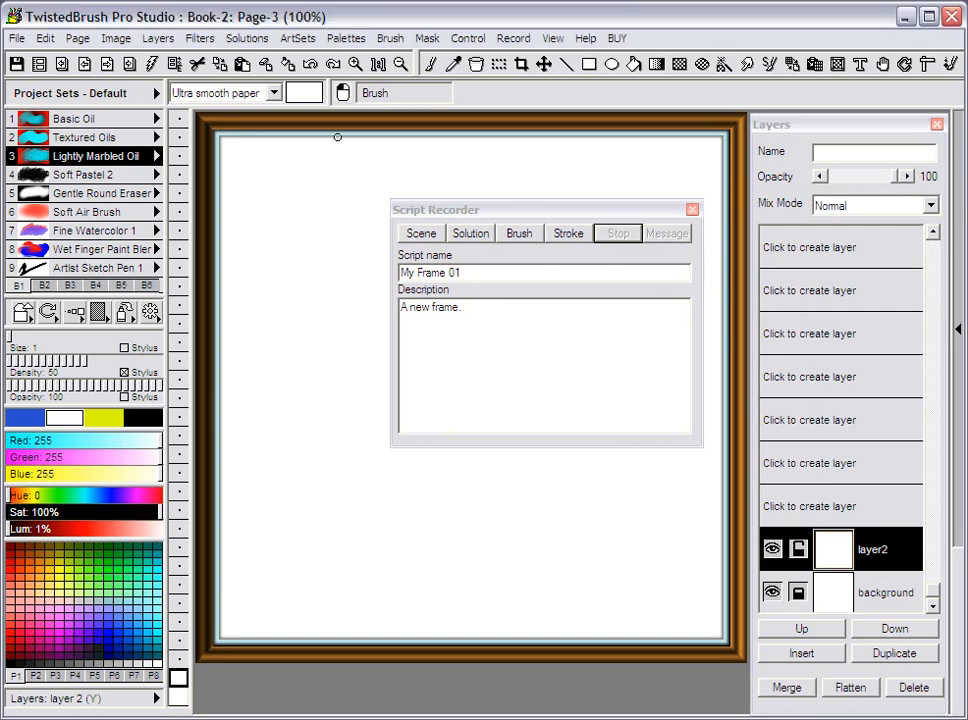
pyautogui.click(286, 65)
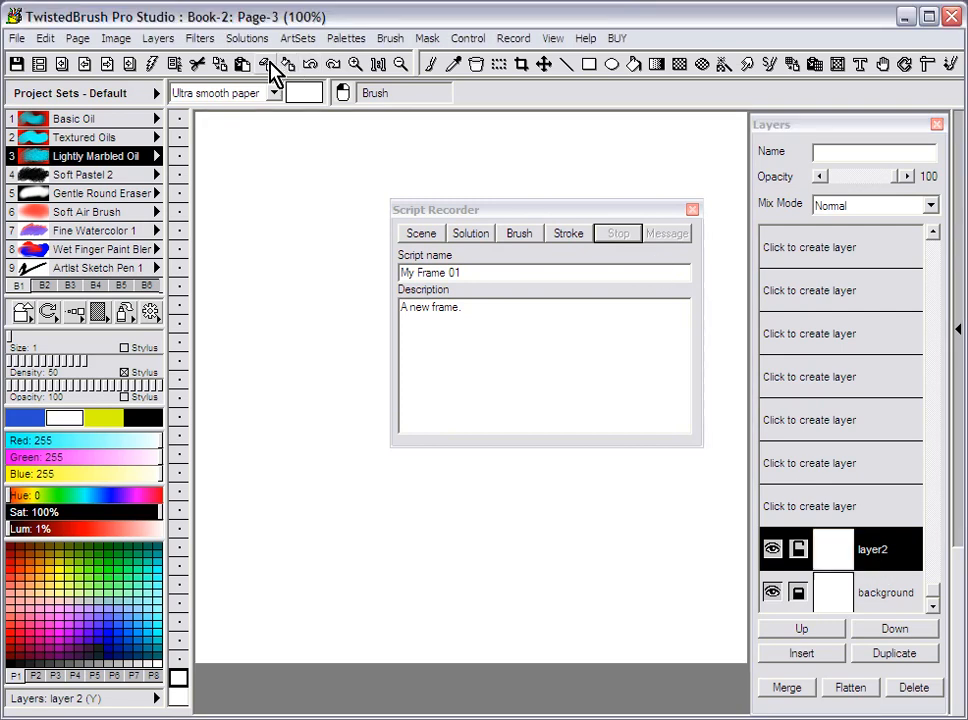
pyautogui.click(692, 210)
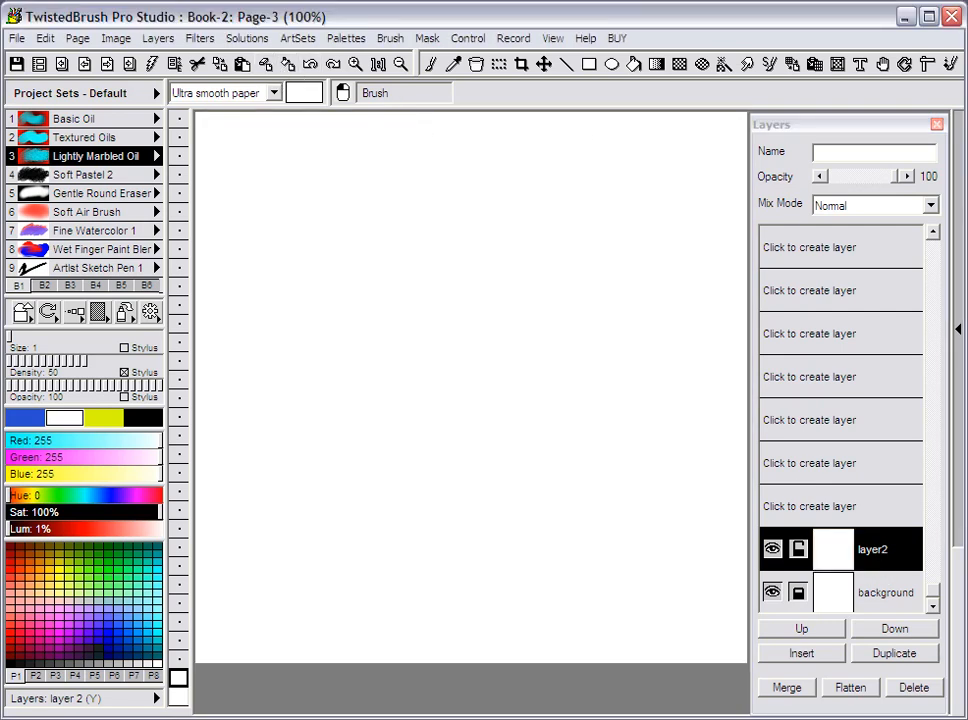
# Step: Open the Script Player and start exporting the My Frame 01 script
pyautogui.click(510, 40)
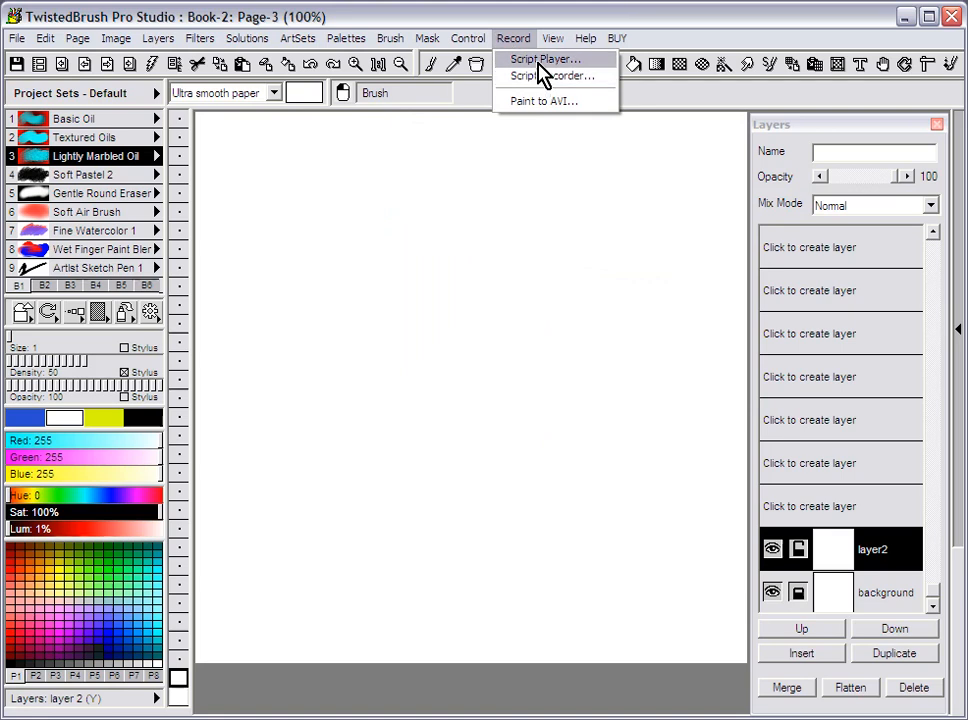
pyautogui.click(539, 60)
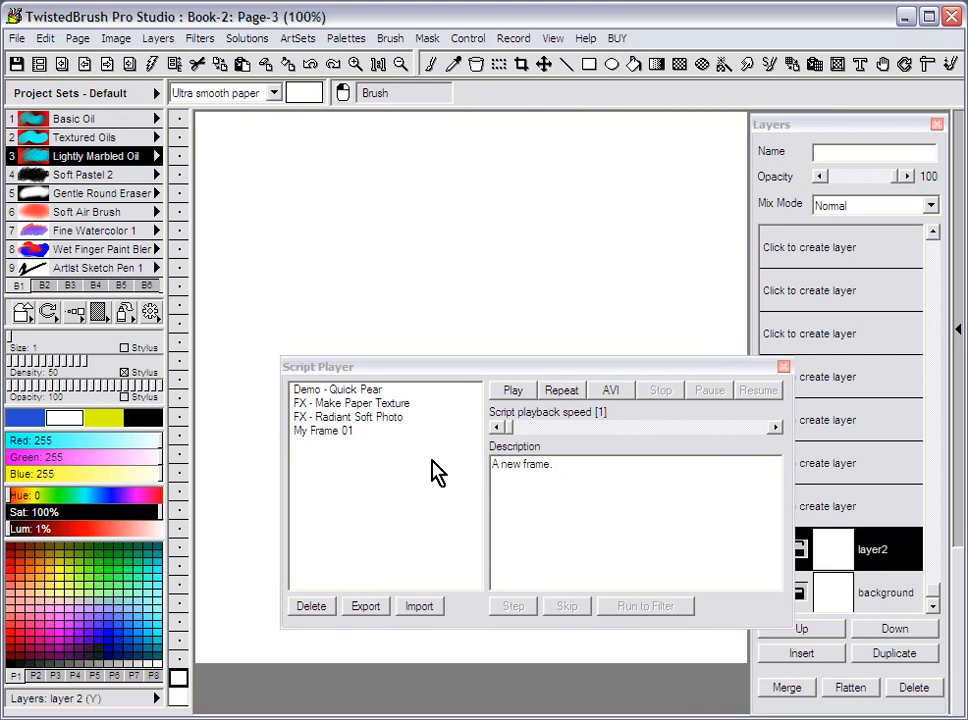
pyautogui.moveTo(436, 369); pyautogui.dragTo(501, 377)
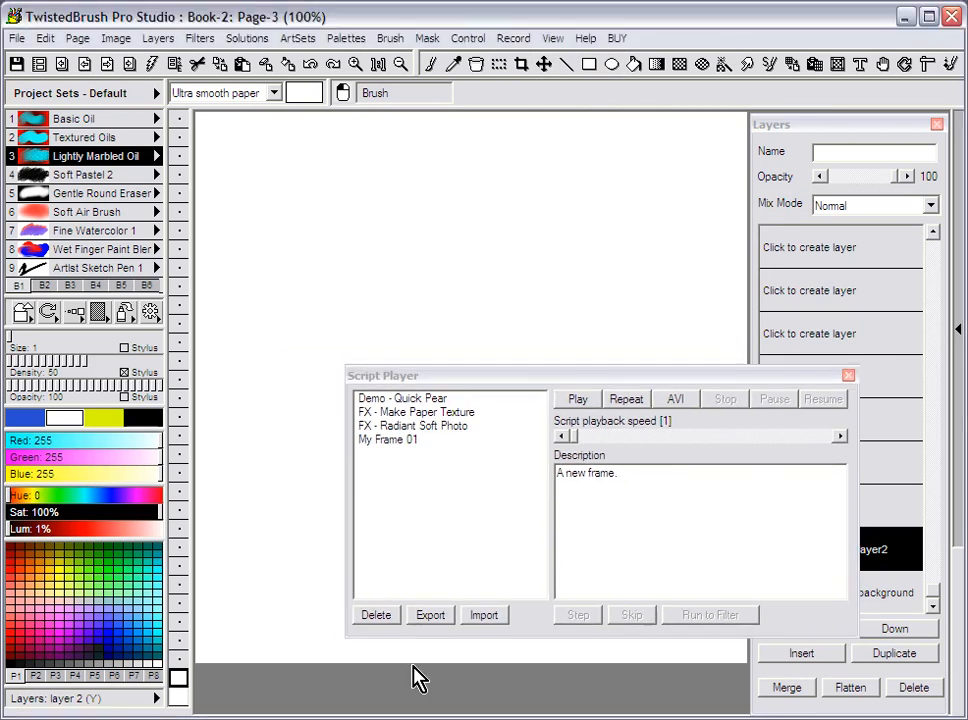
pyautogui.click(430, 616)
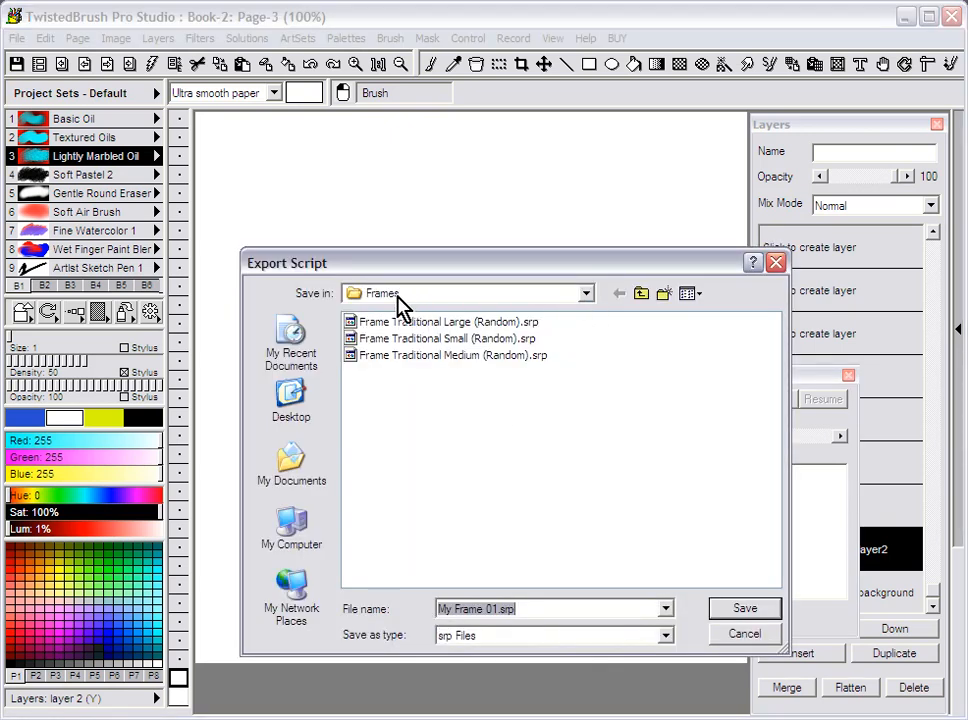
# Step: Save the script as My Frame 01.srp in a new "My Frames" folder inside the Solutions folder and close the Script Player
pyautogui.click(641, 294)
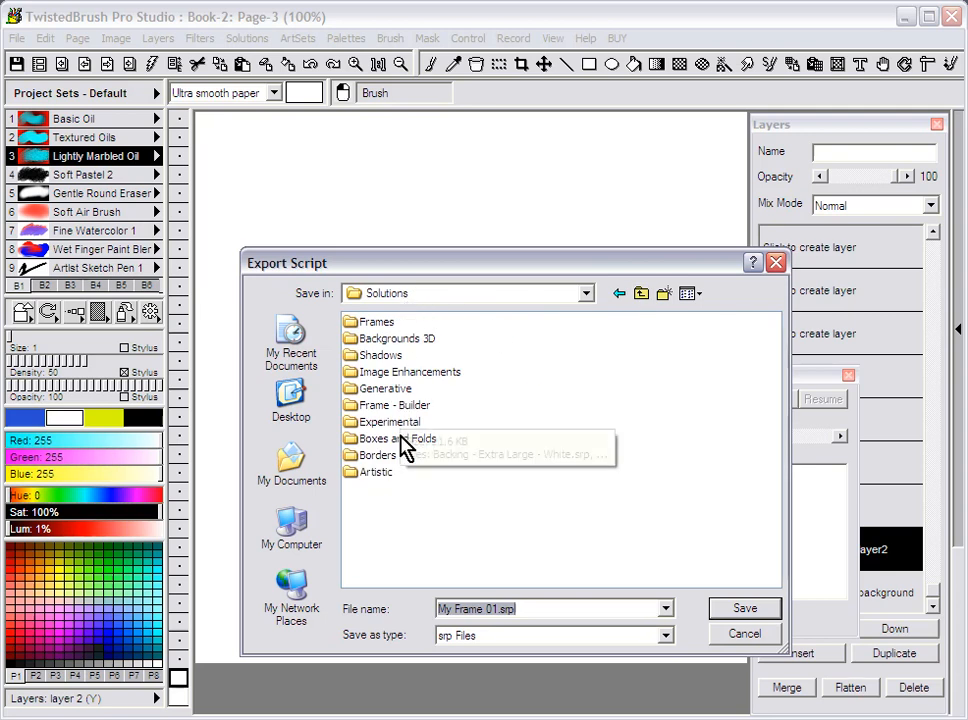
pyautogui.click(665, 297)
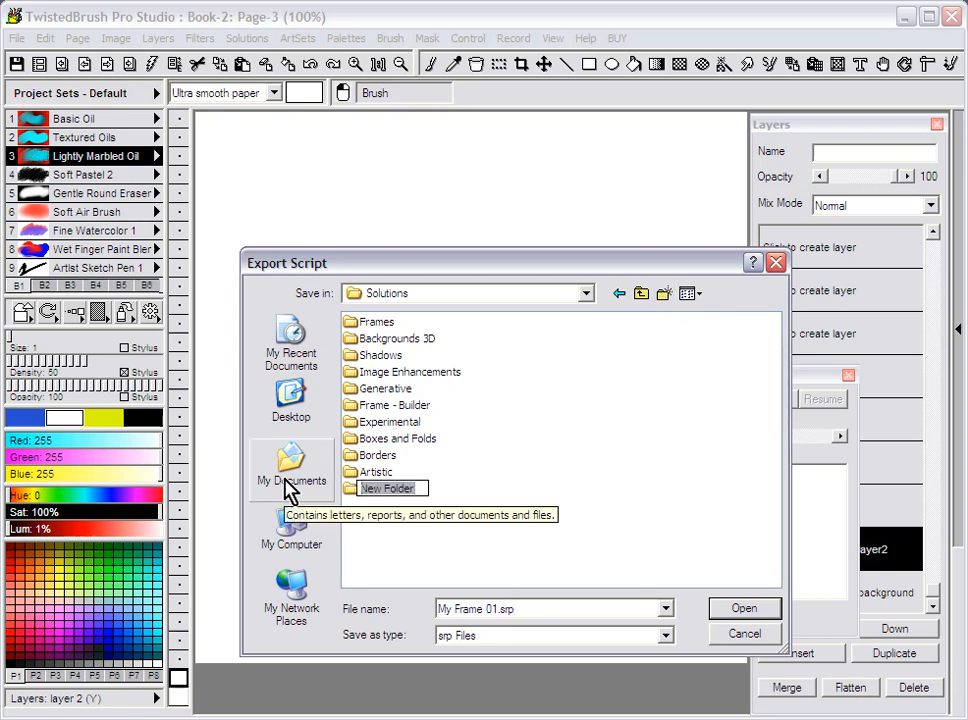
pyautogui.write('My Frames')
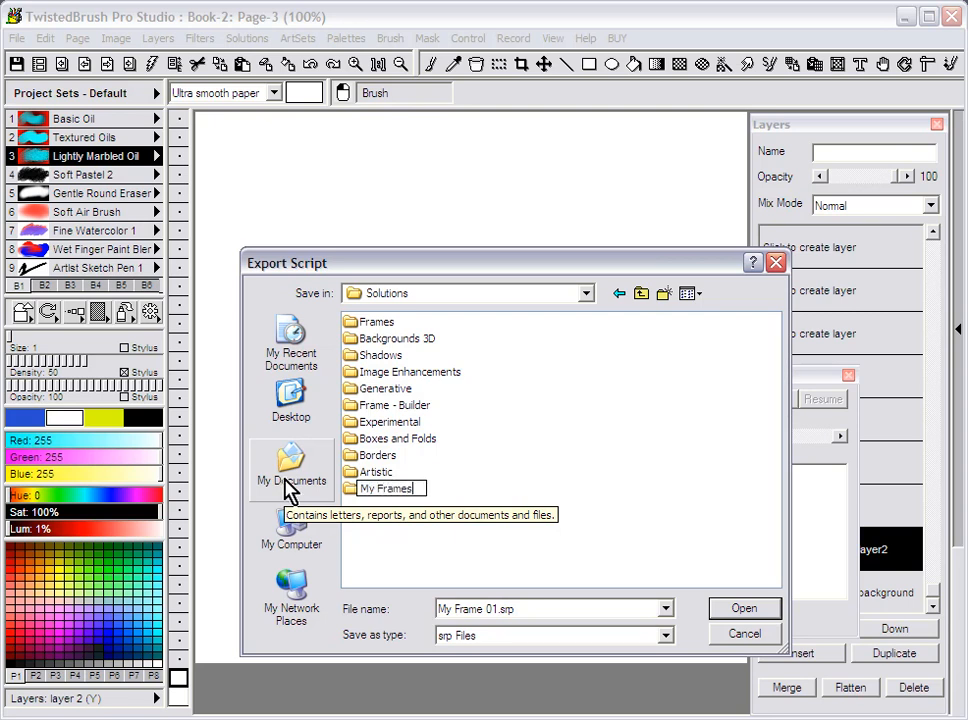
pyautogui.press('Return')
pyautogui.doubleClick(393, 500)
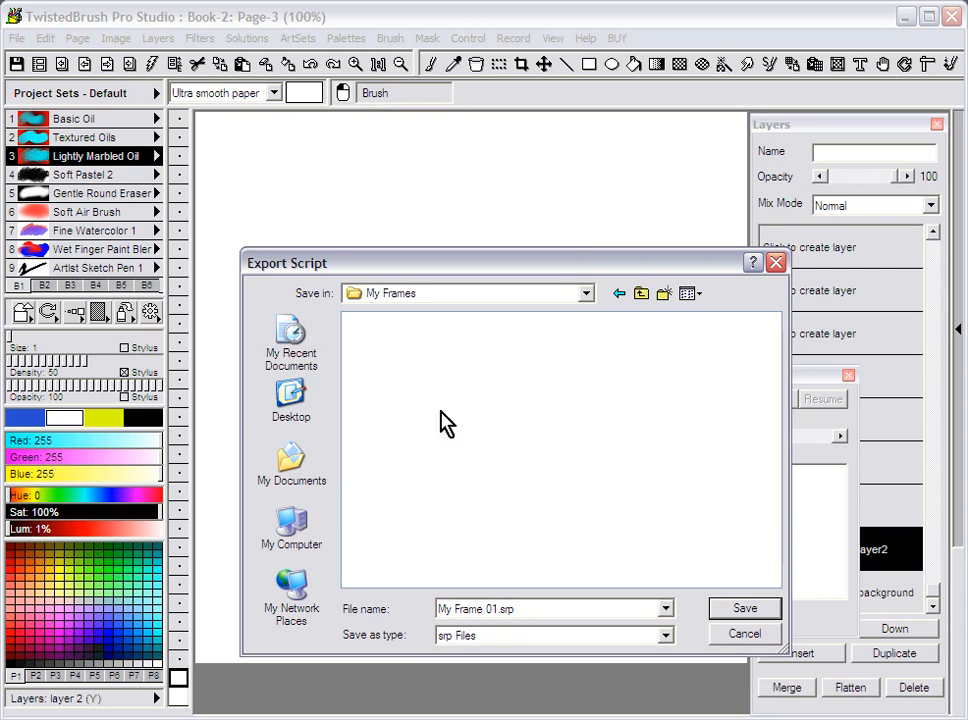
pyautogui.click(741, 614)
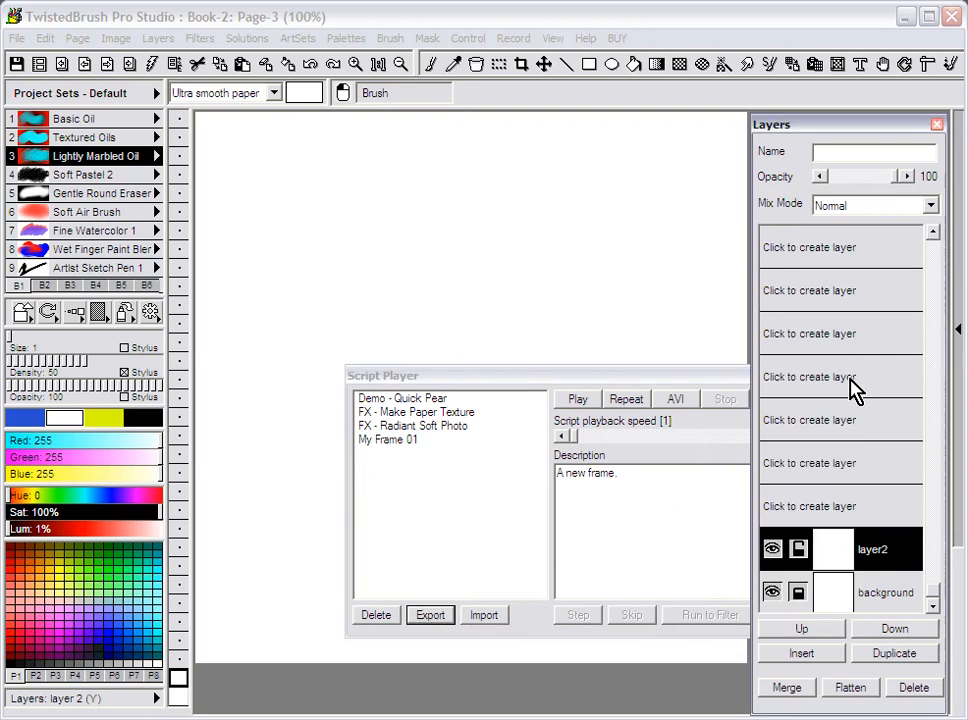
pyautogui.click(848, 376)
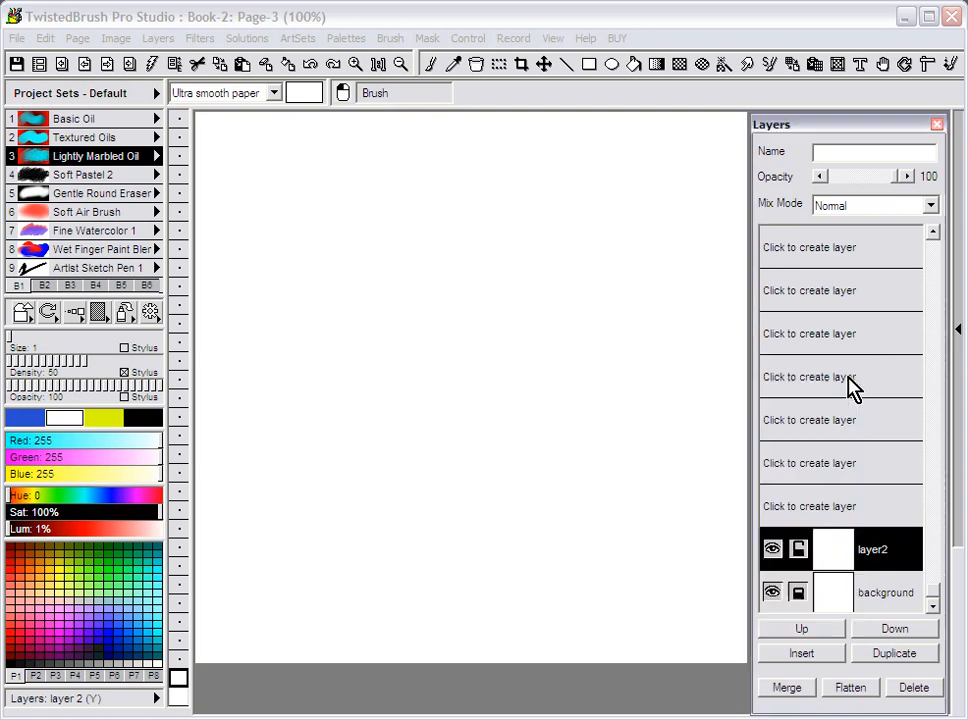
# Step: Open the Solutions dialog and preview the My Frame 01 solution from the My Frames category on the page
pyautogui.click(243, 44)
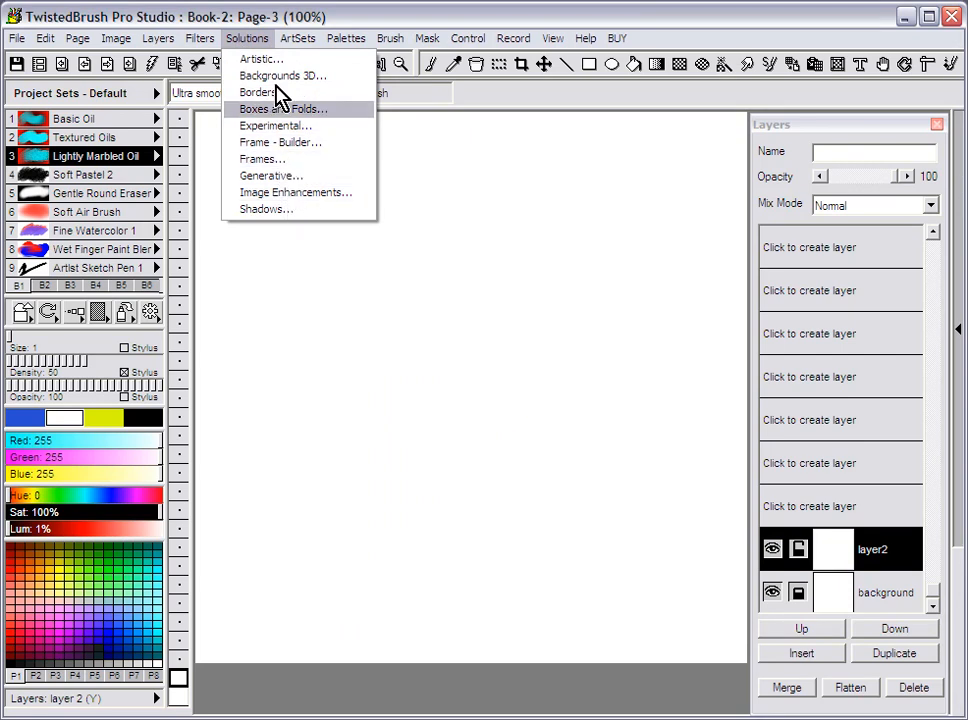
pyautogui.click(274, 160)
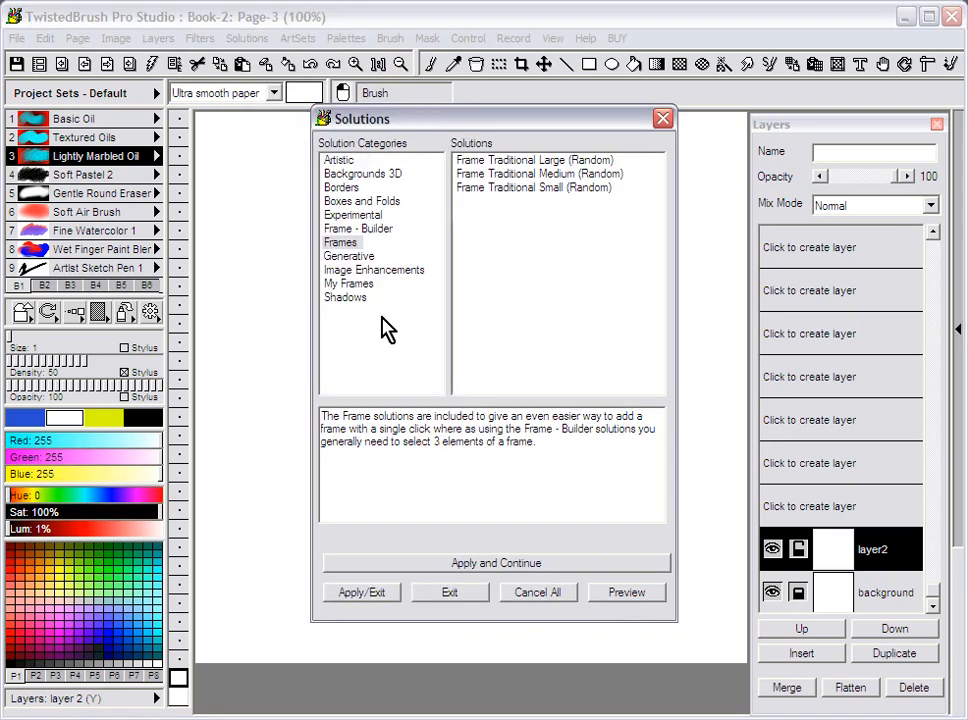
pyautogui.click(358, 284)
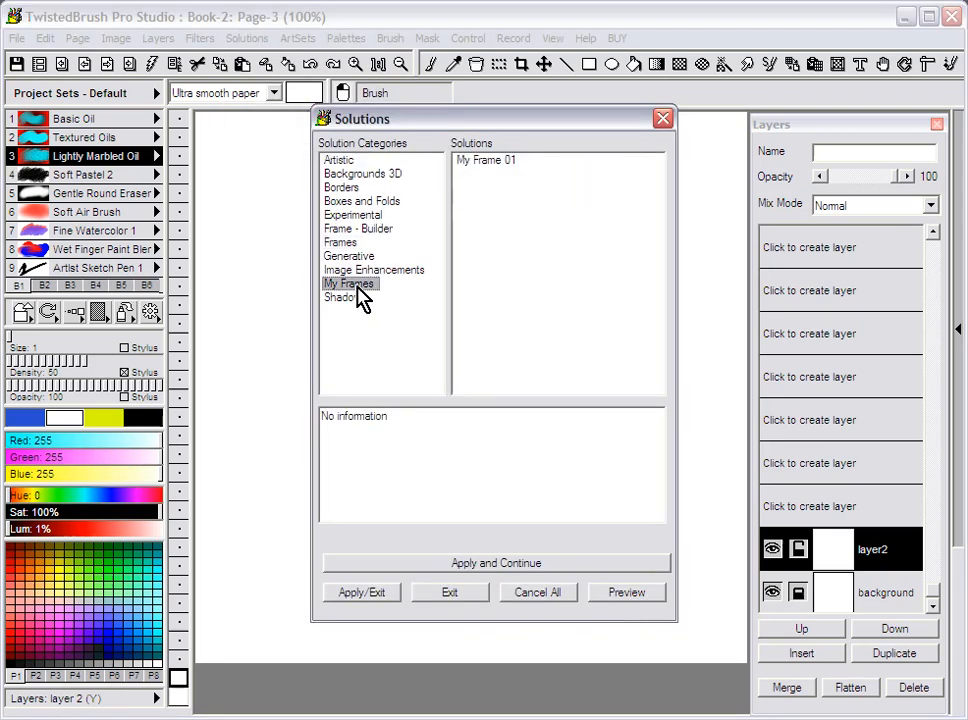
pyautogui.click(498, 163)
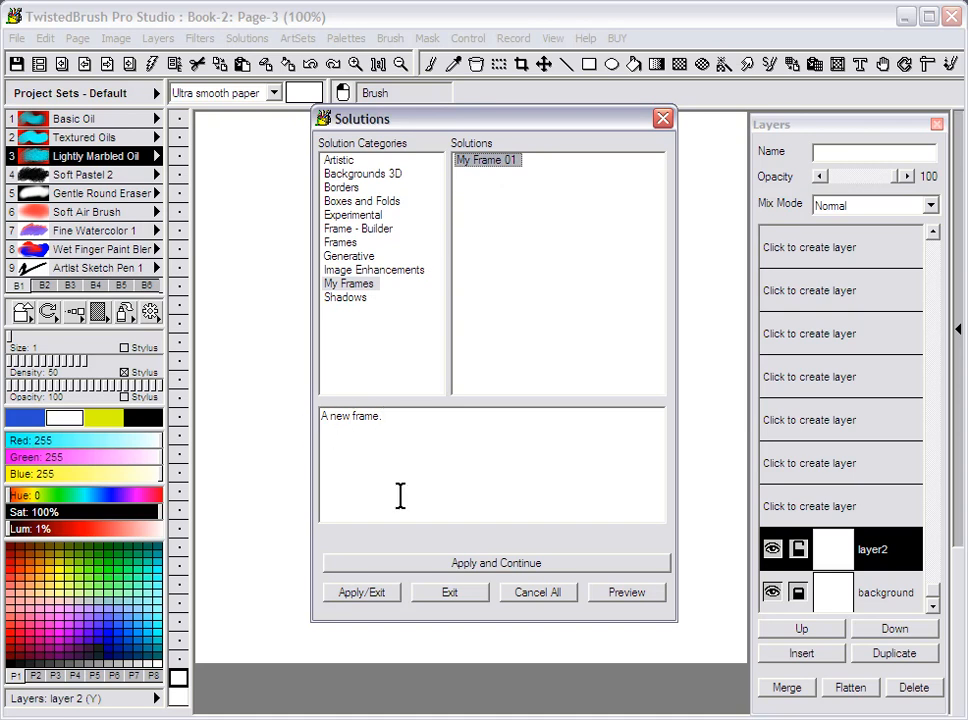
pyautogui.click(634, 593)
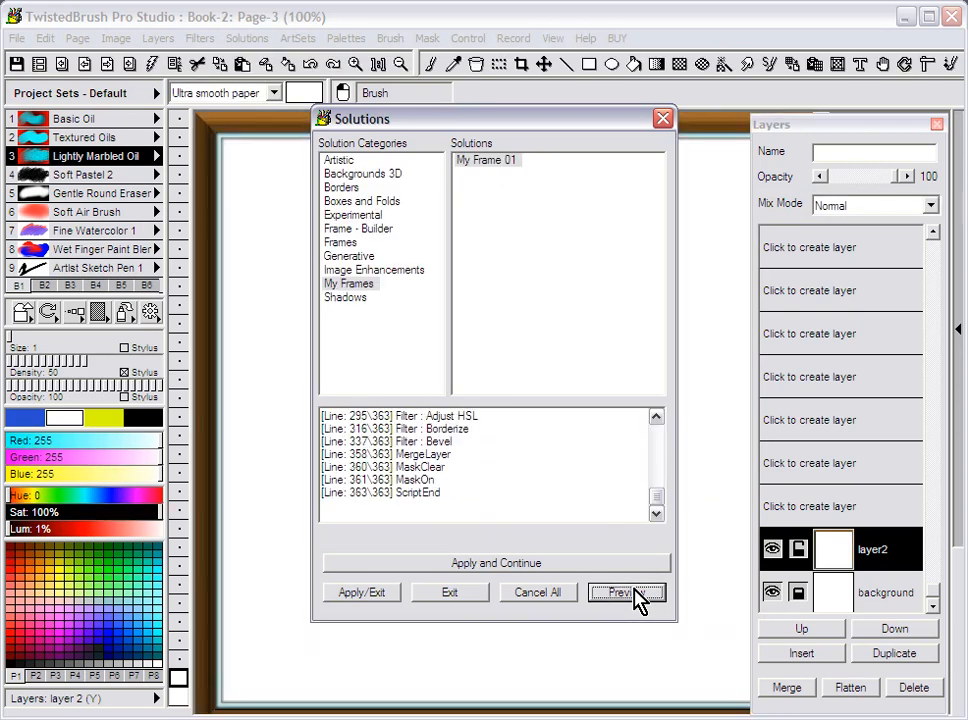
# Step: Move the Solutions dialog aside to check the frame, repeat the My Frame 01 preview and exit without applying it
pyautogui.moveTo(460, 122); pyautogui.dragTo(659, 116)
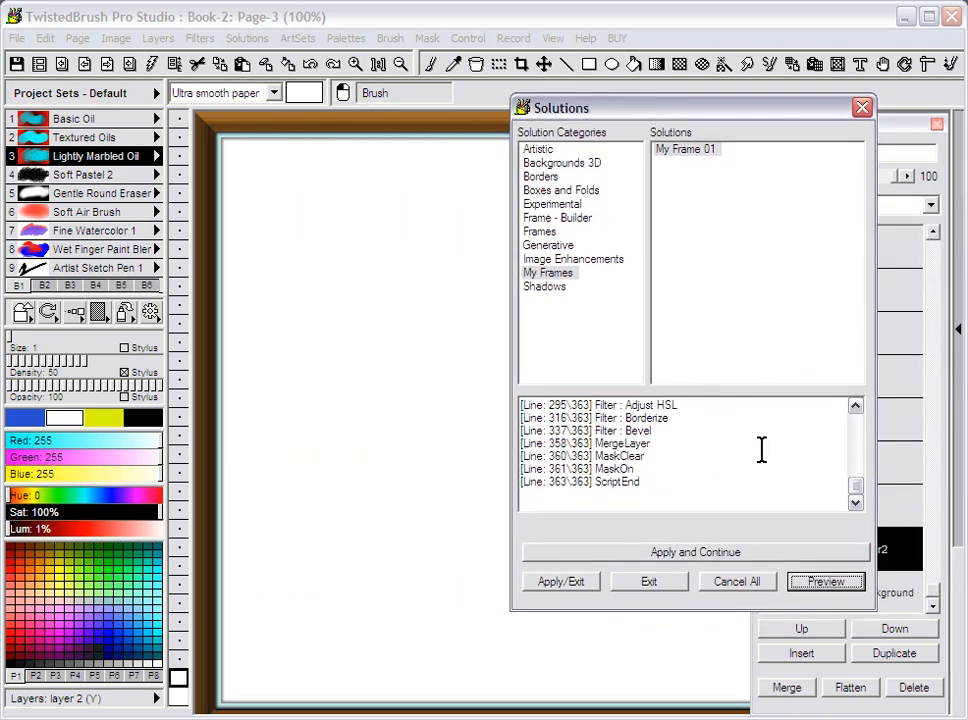
pyautogui.click(822, 583)
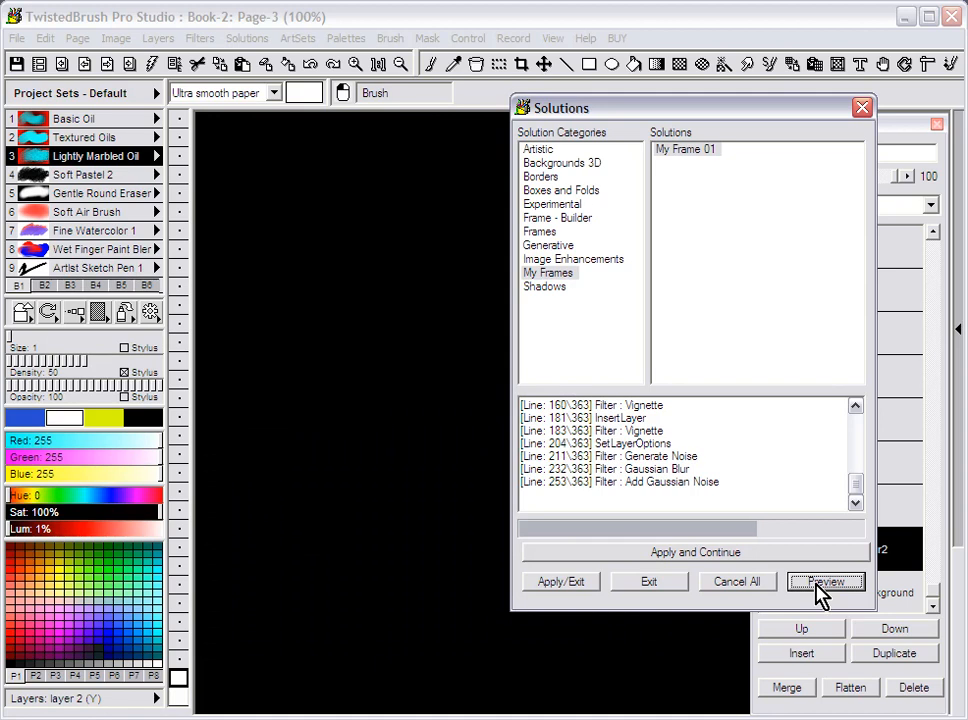
pyautogui.moveTo(762, 114); pyautogui.dragTo(611, 114)
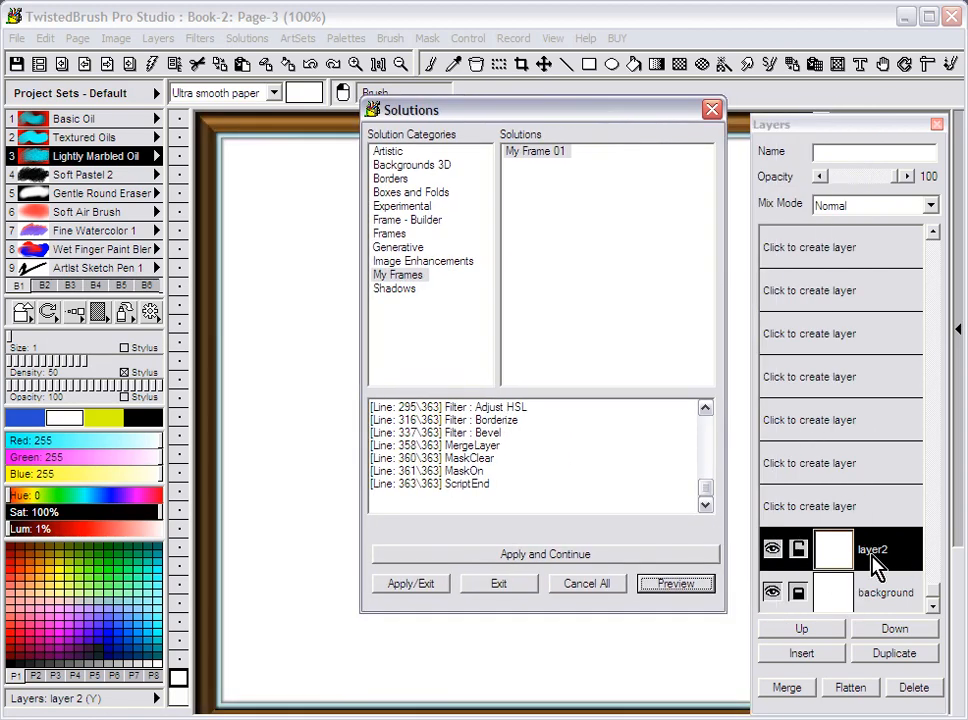
pyautogui.click(698, 585)
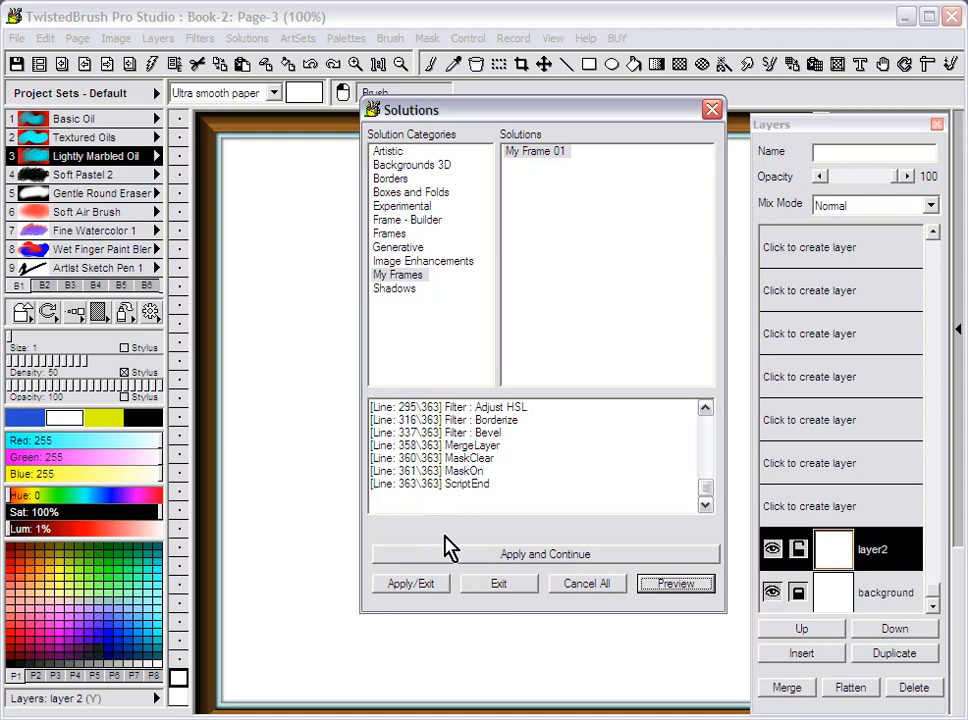
pyautogui.click(497, 590)
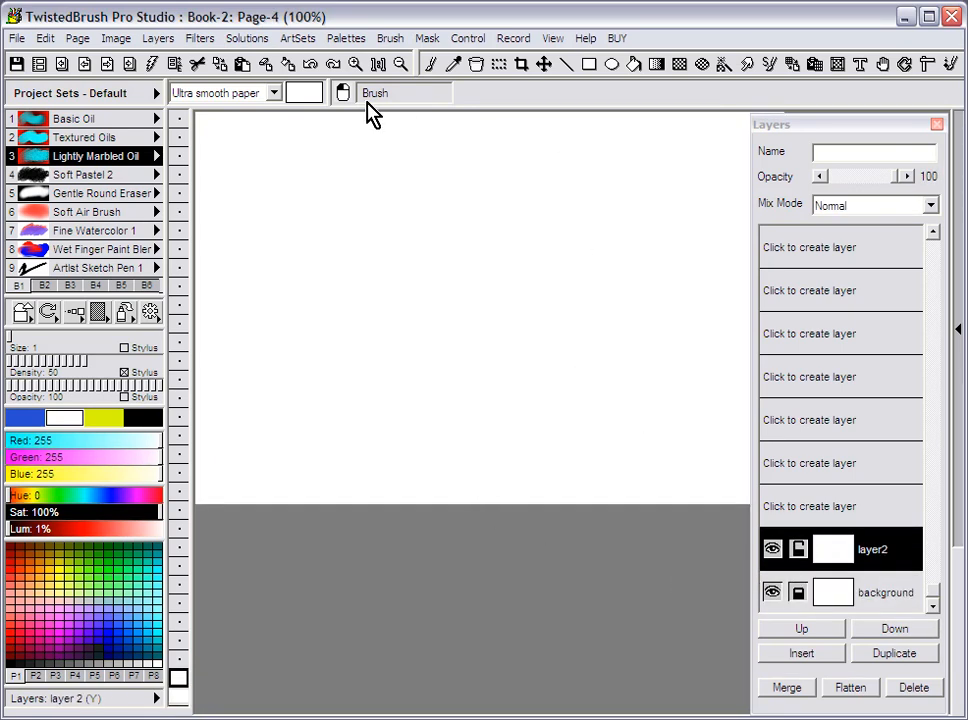
# Step: Preview the My Frame 01 solution from the My Frames category on Page-4, apply it and exit the Solutions dialog
pyautogui.click(199, 39)
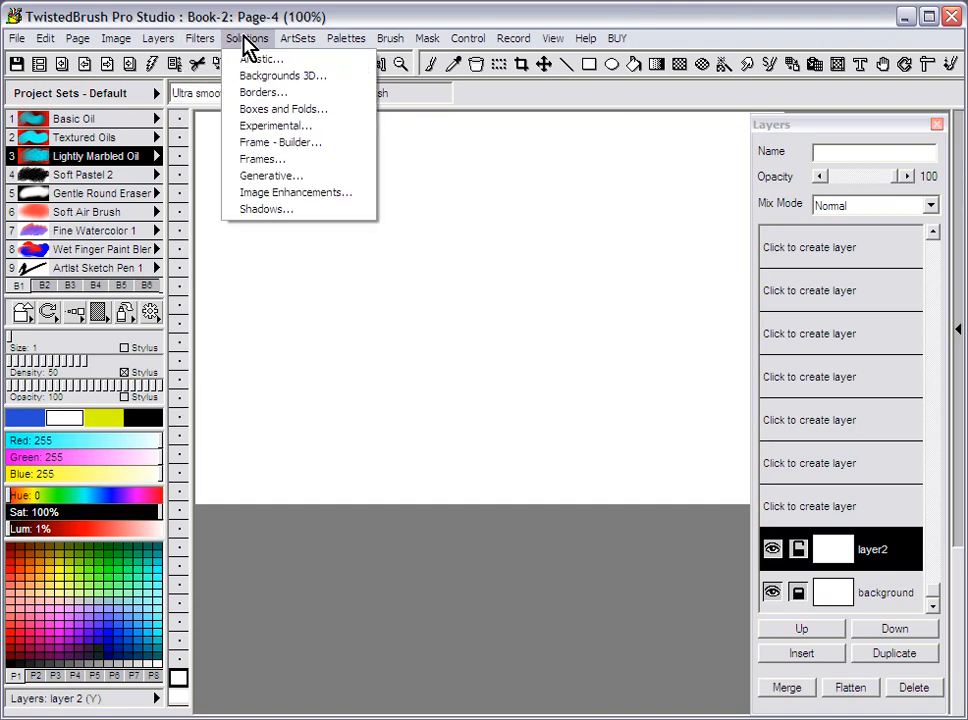
pyautogui.click(294, 161)
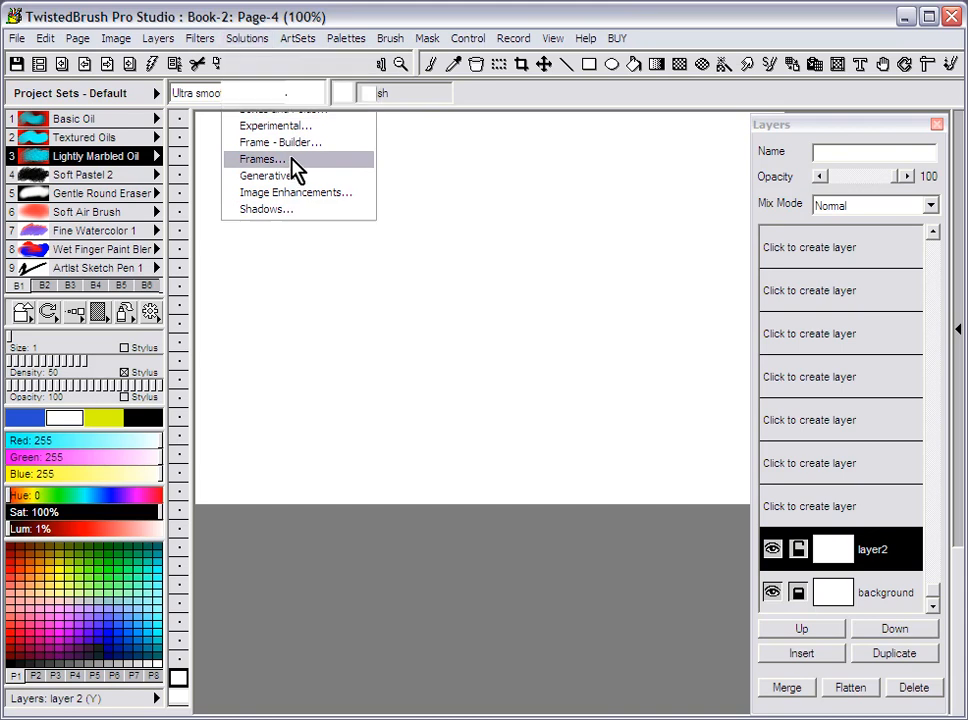
pyautogui.click(376, 284)
pyautogui.click(506, 160)
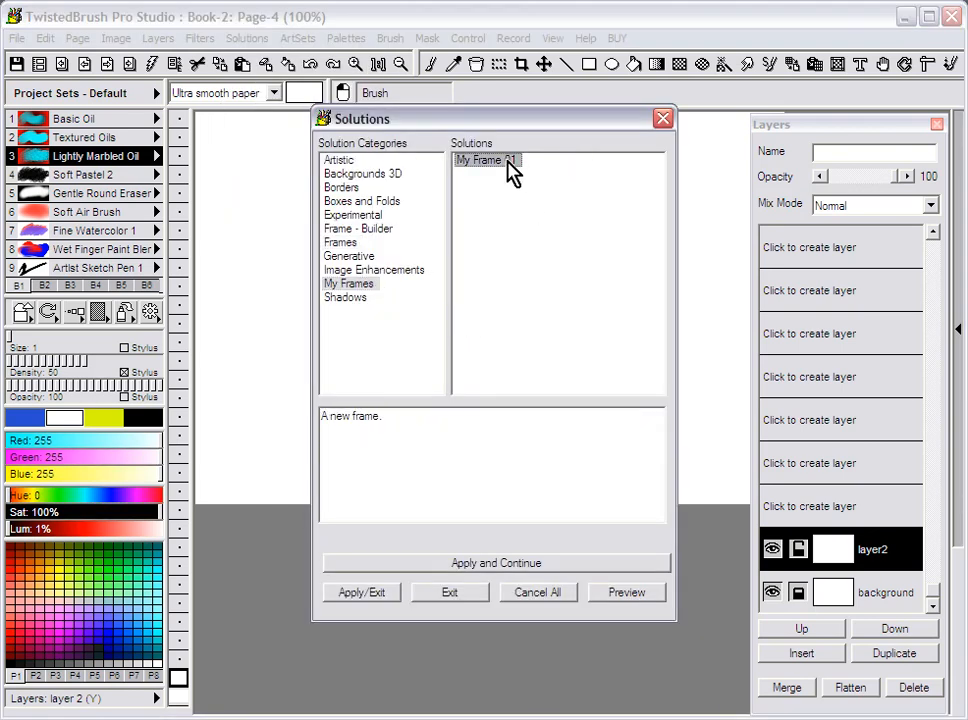
pyautogui.click(628, 592)
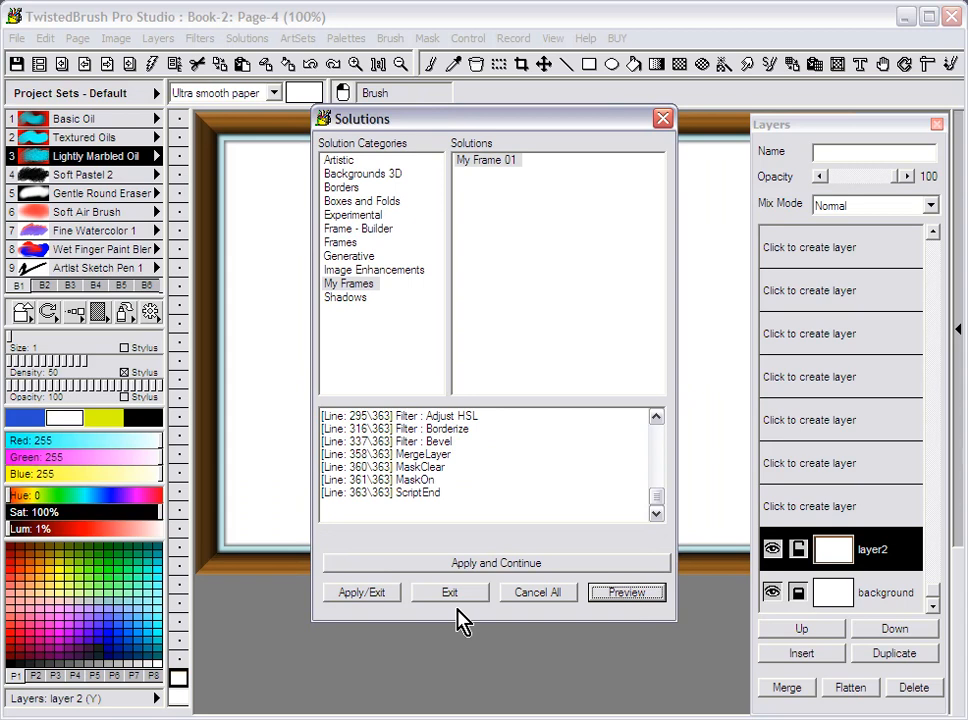
pyautogui.click(394, 598)
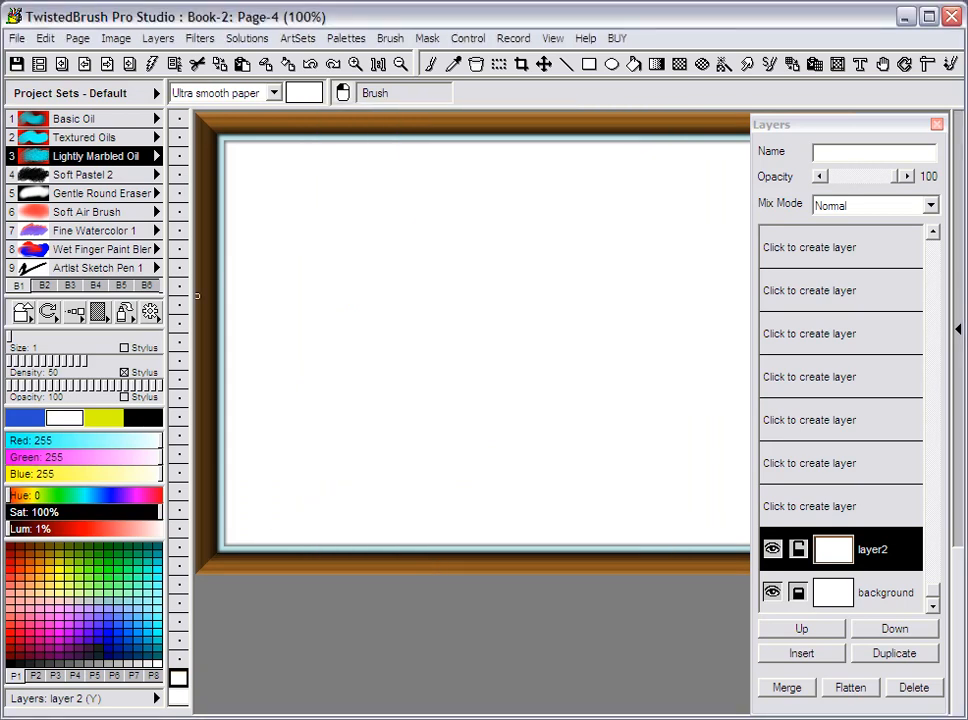